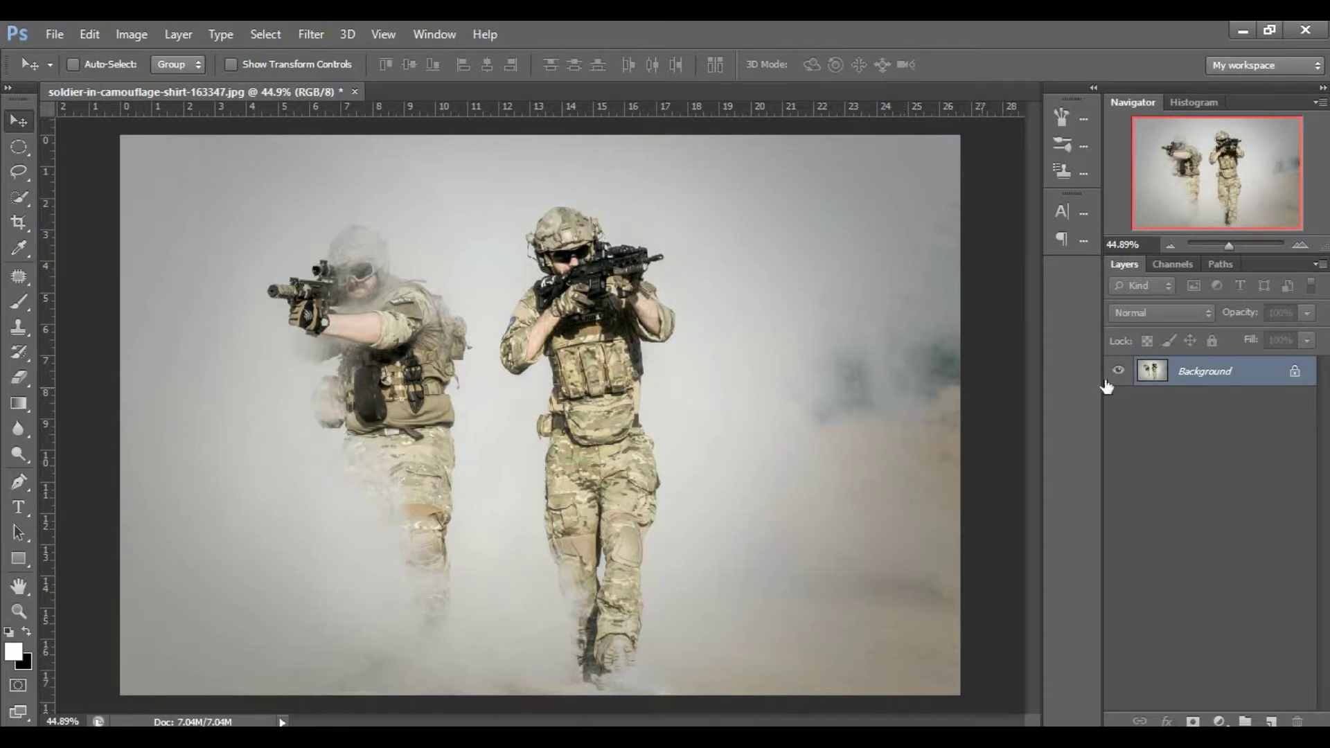
- Duplicate the Background photo onto a new layer named 'subject'
key("ctrl+j")
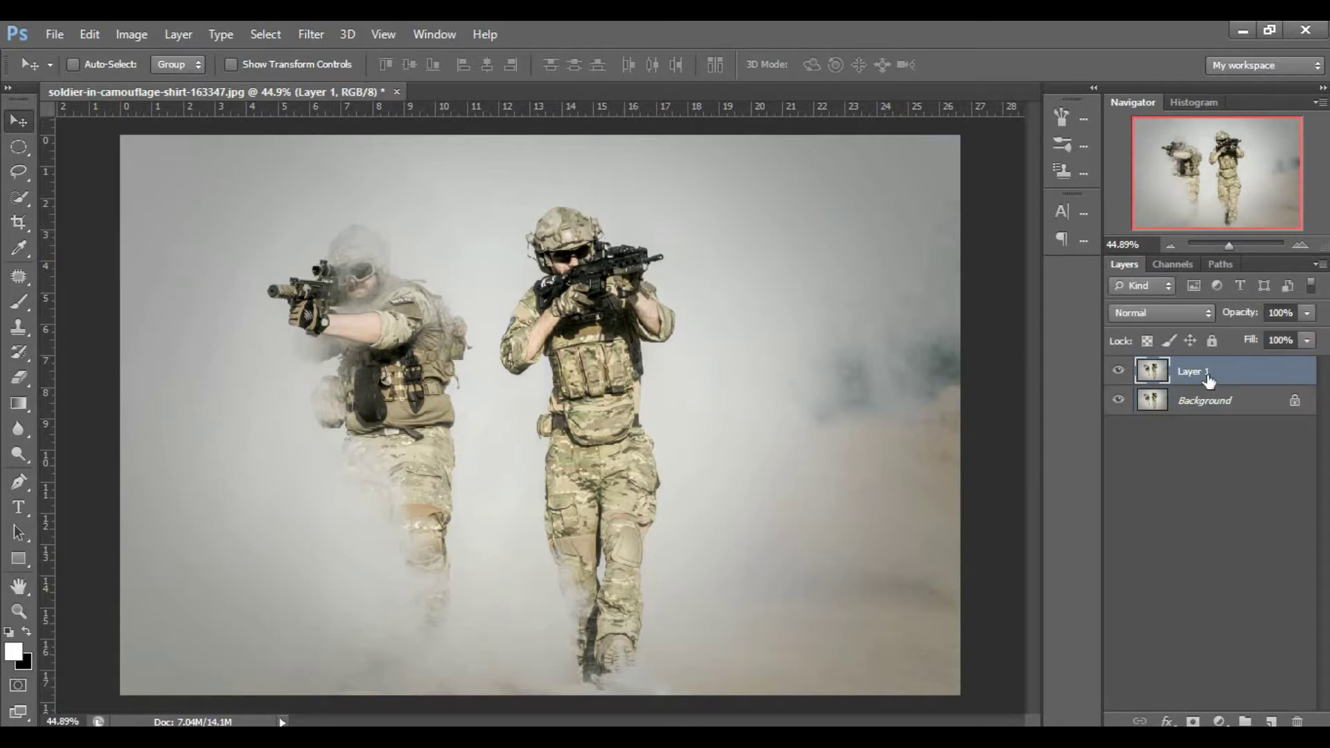
double_click(1209, 373)
type("s")
type("ubject")
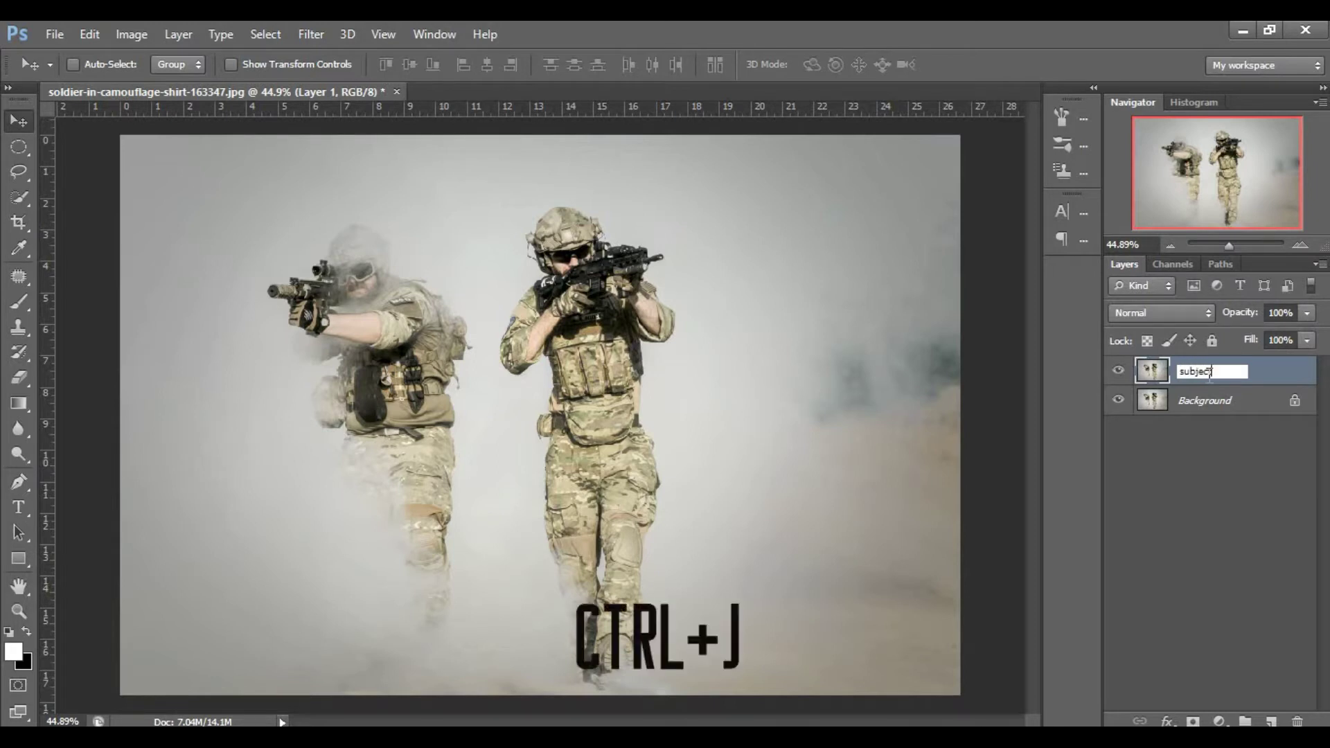
key("Return")
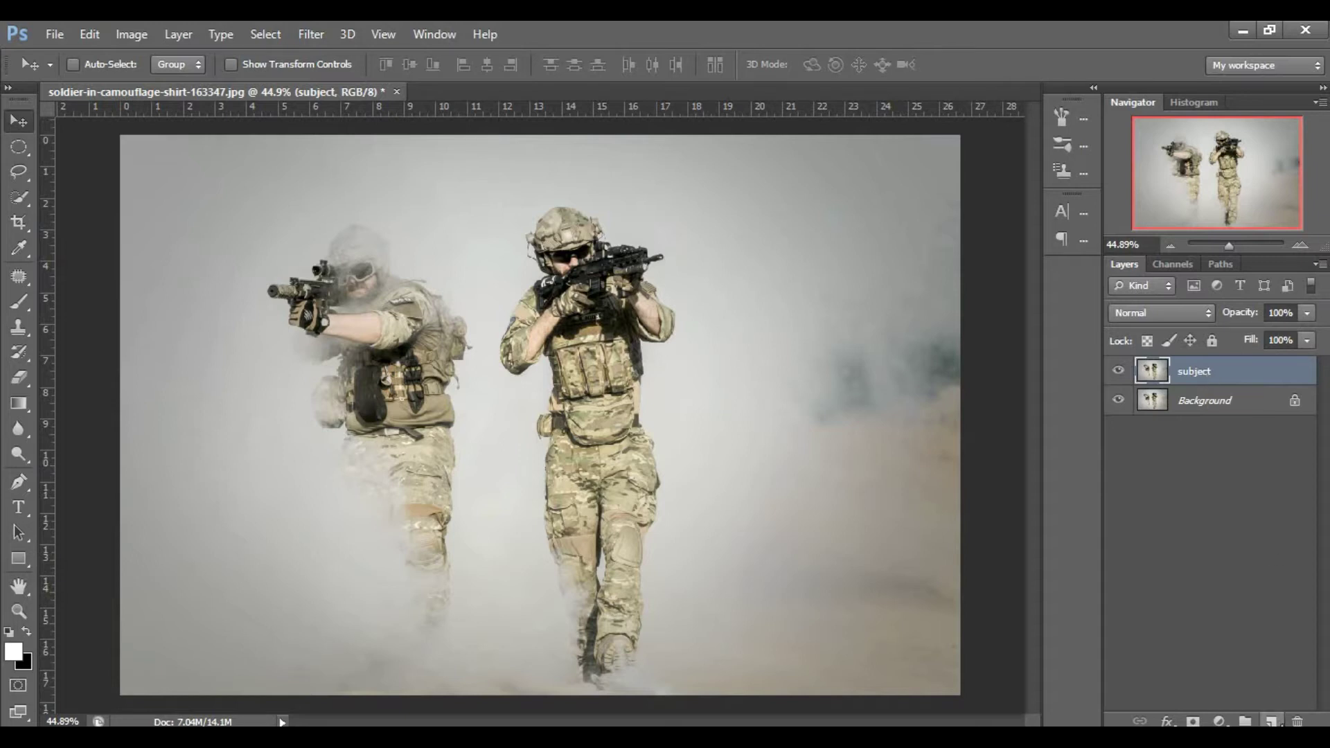
- Add a blank Layer 1 above subject and select the Brush tool
left_click(1274, 721)
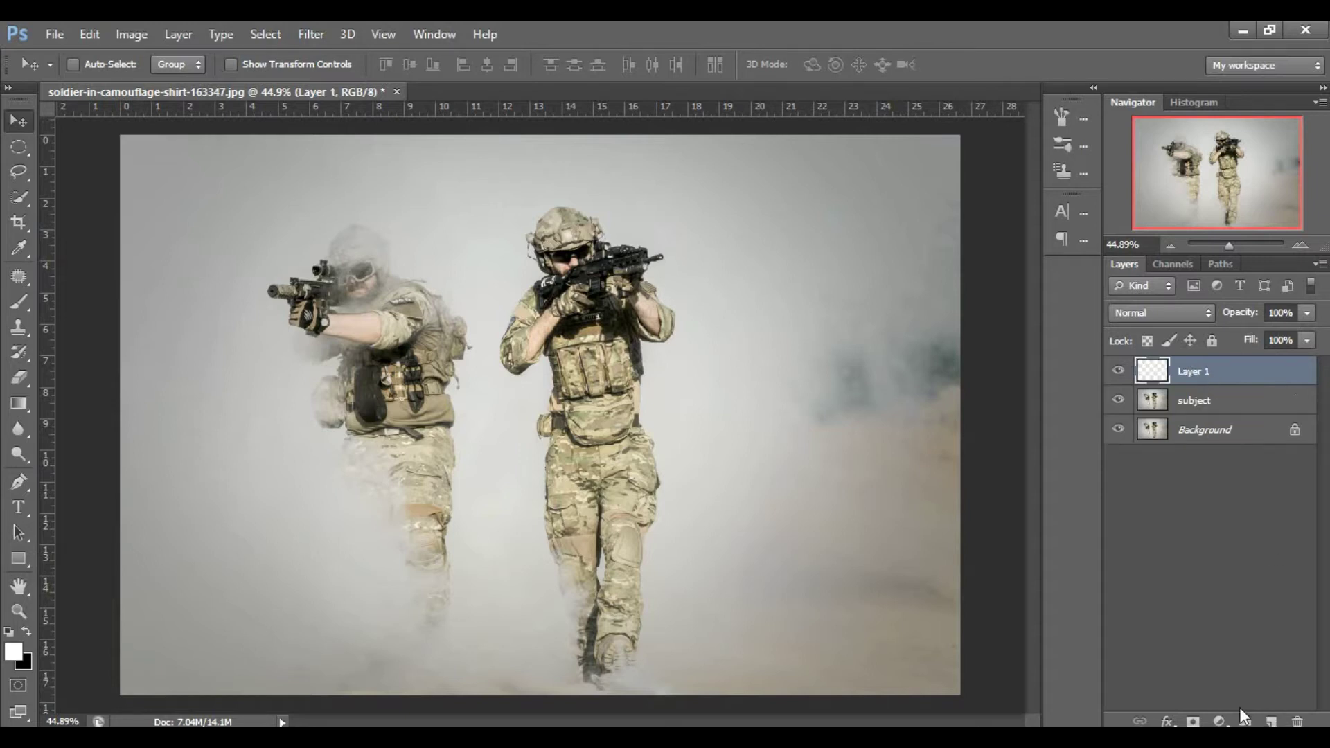
left_click(19, 302)
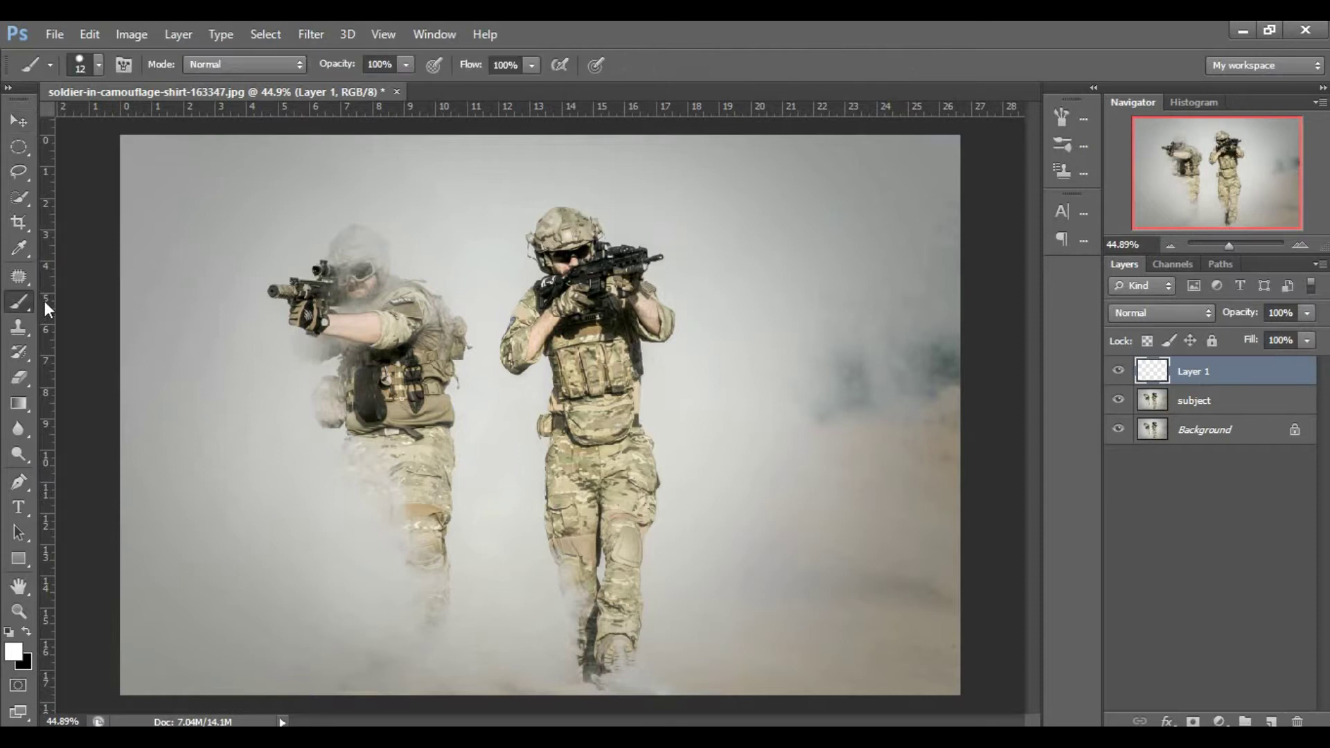
left_click(99, 65)
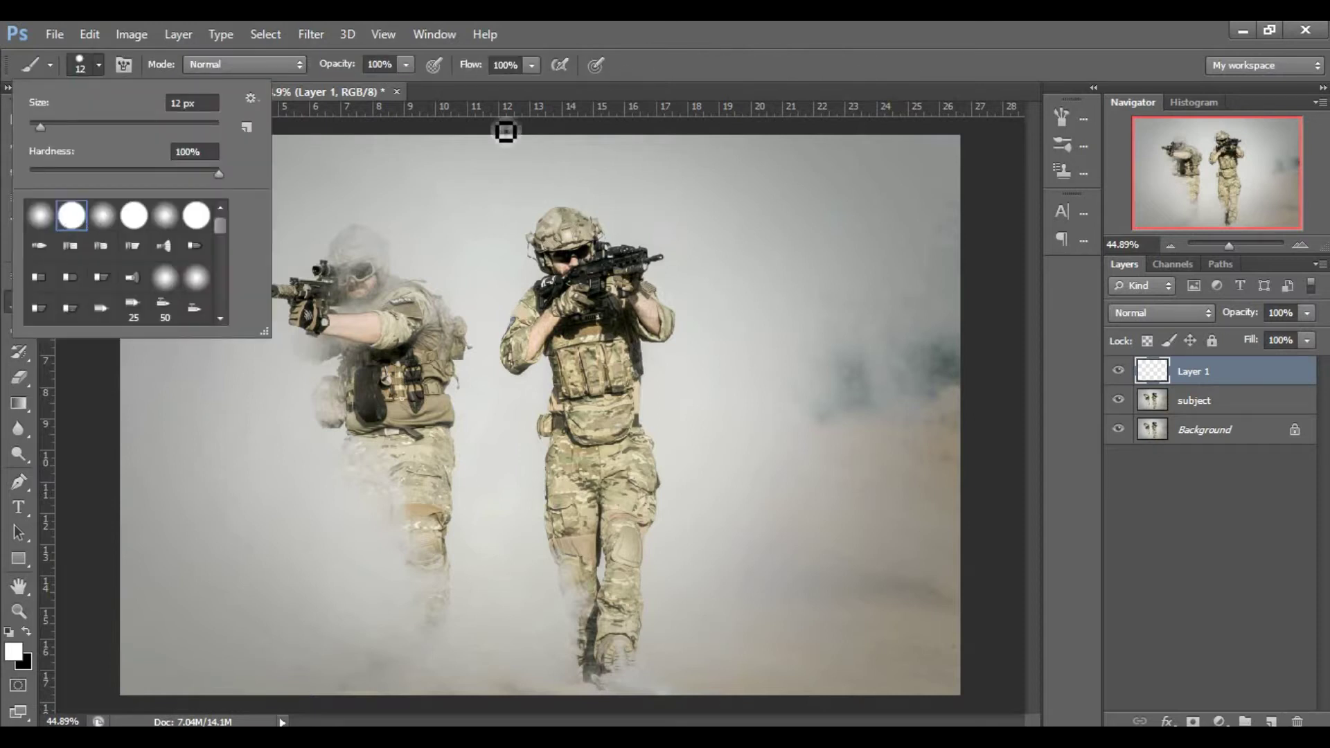
left_click(739, 319)
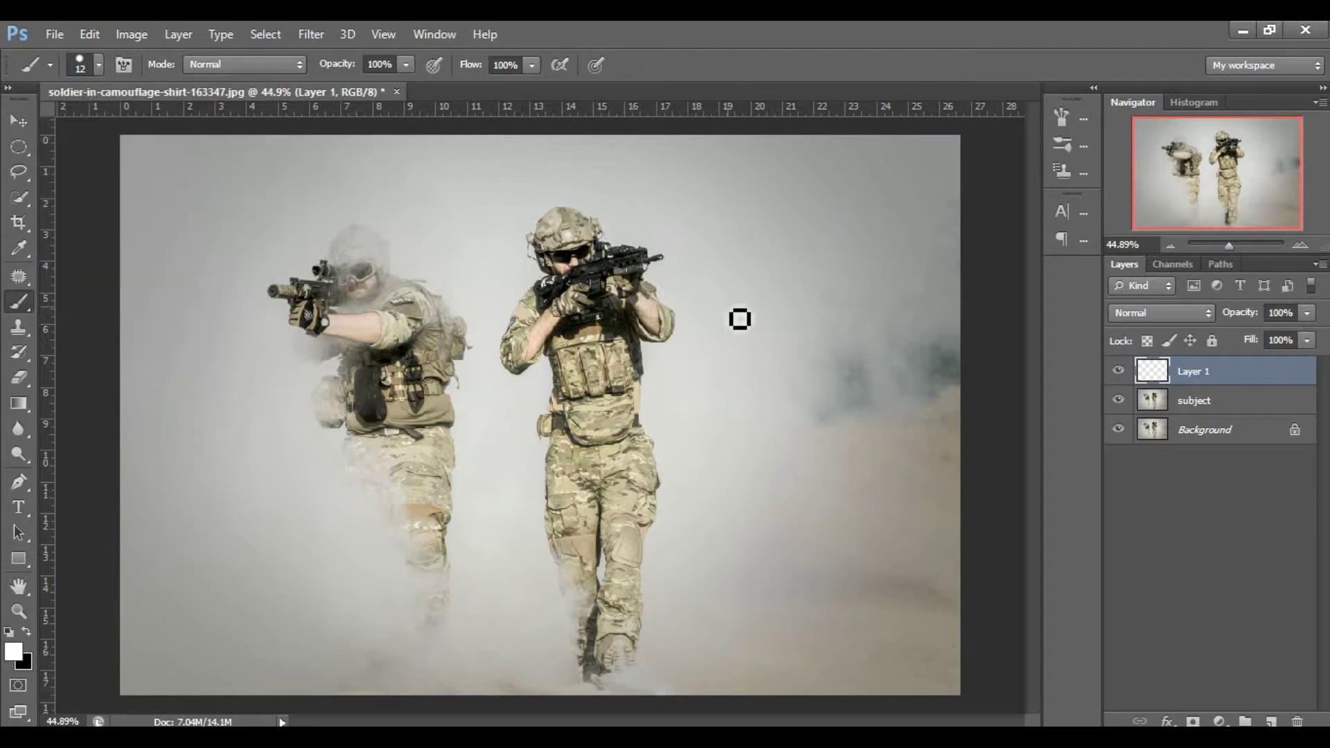
- Zoom in on the right soldier's rifle and shrink the brush to 6 px
key("ctrl+plus")
key("ctrl+plus")
key("ctrl+plus")
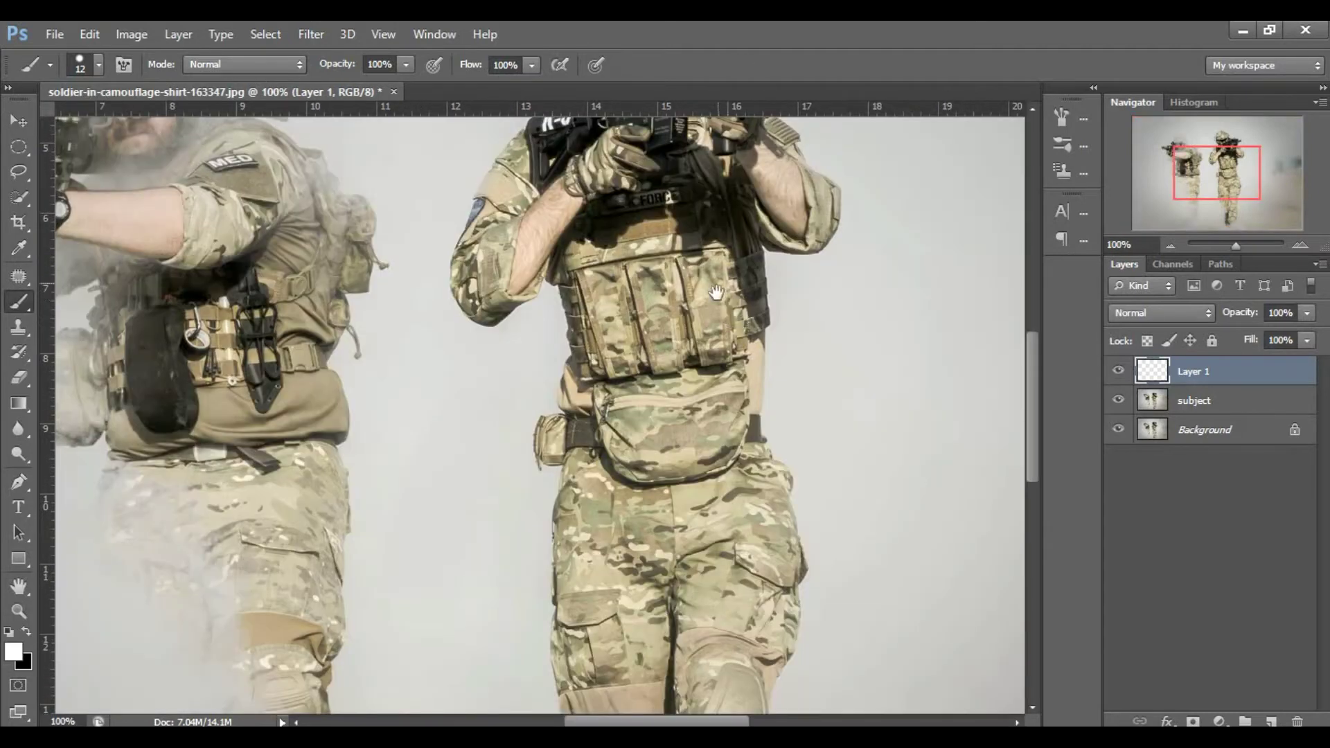
left_click_drag(716, 292, 729, 550)
key("ctrl+plus")
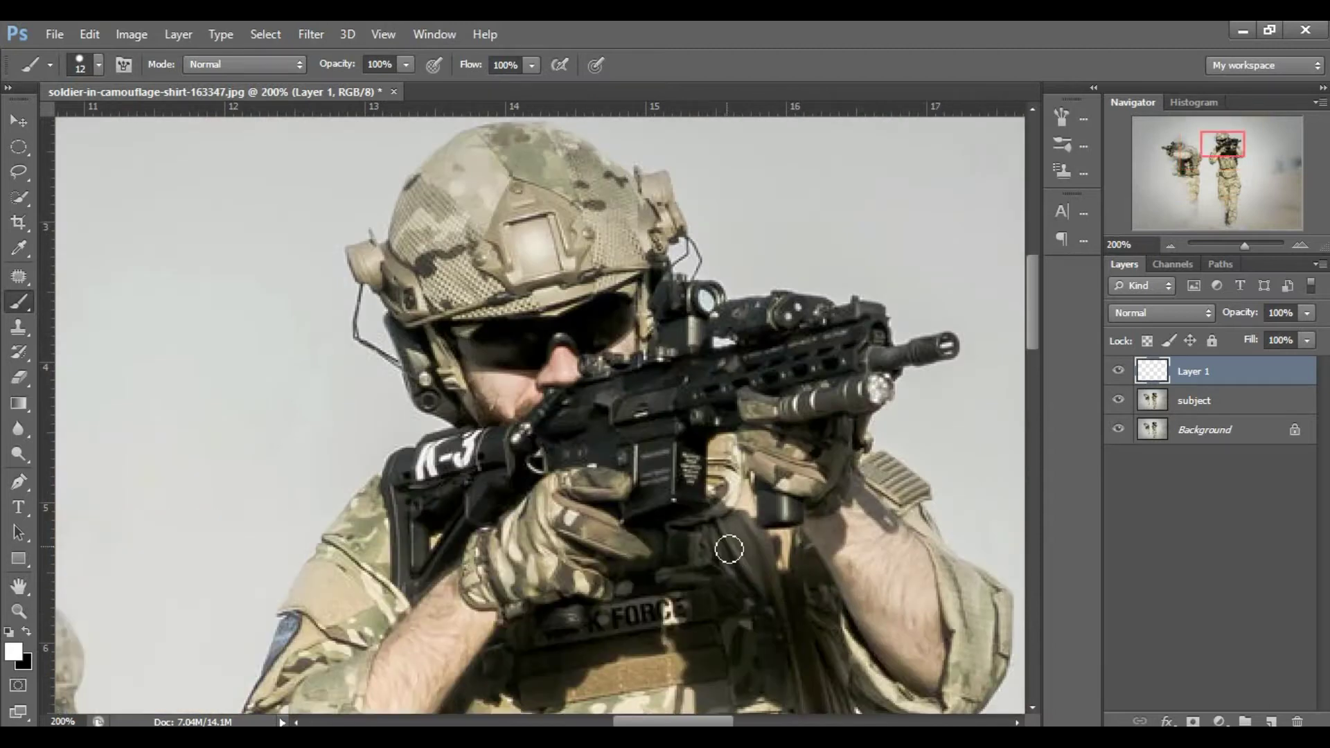
left_click_drag(818, 447, 624, 474)
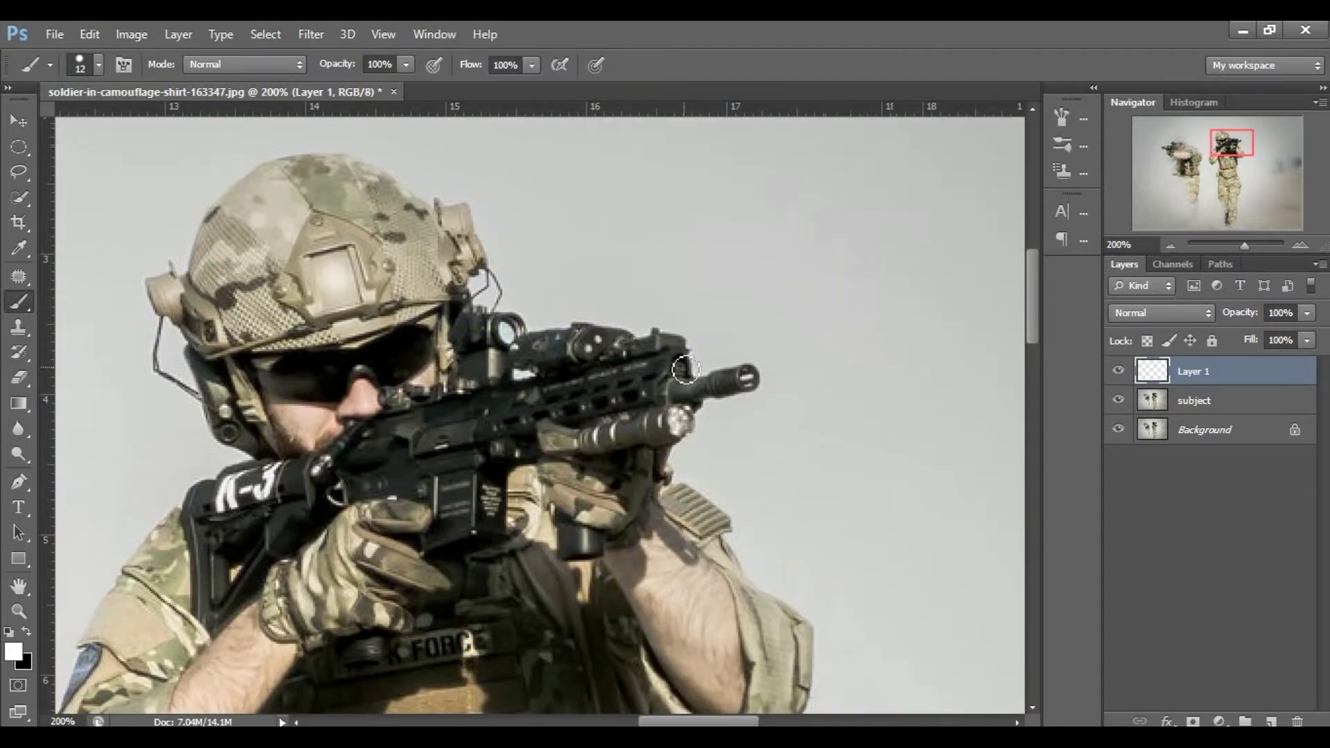
key("bracketleft")
- Set the foreground colour to bright red ff1414
left_click(14, 647)
left_click(1039, 261)
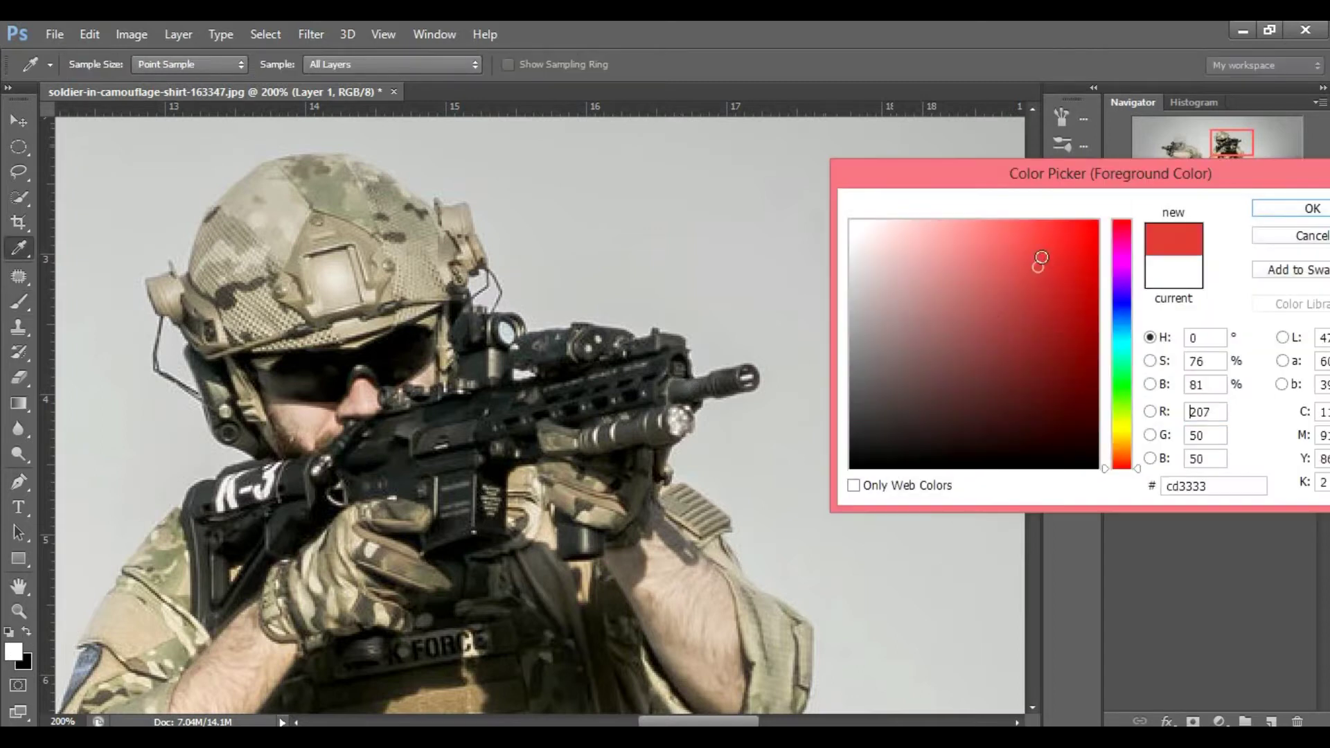
mouse_move(1038, 261)
left_mouse_down()
mouse_move(1054, 221)
mouse_move(1079, 222)
left_mouse_up()
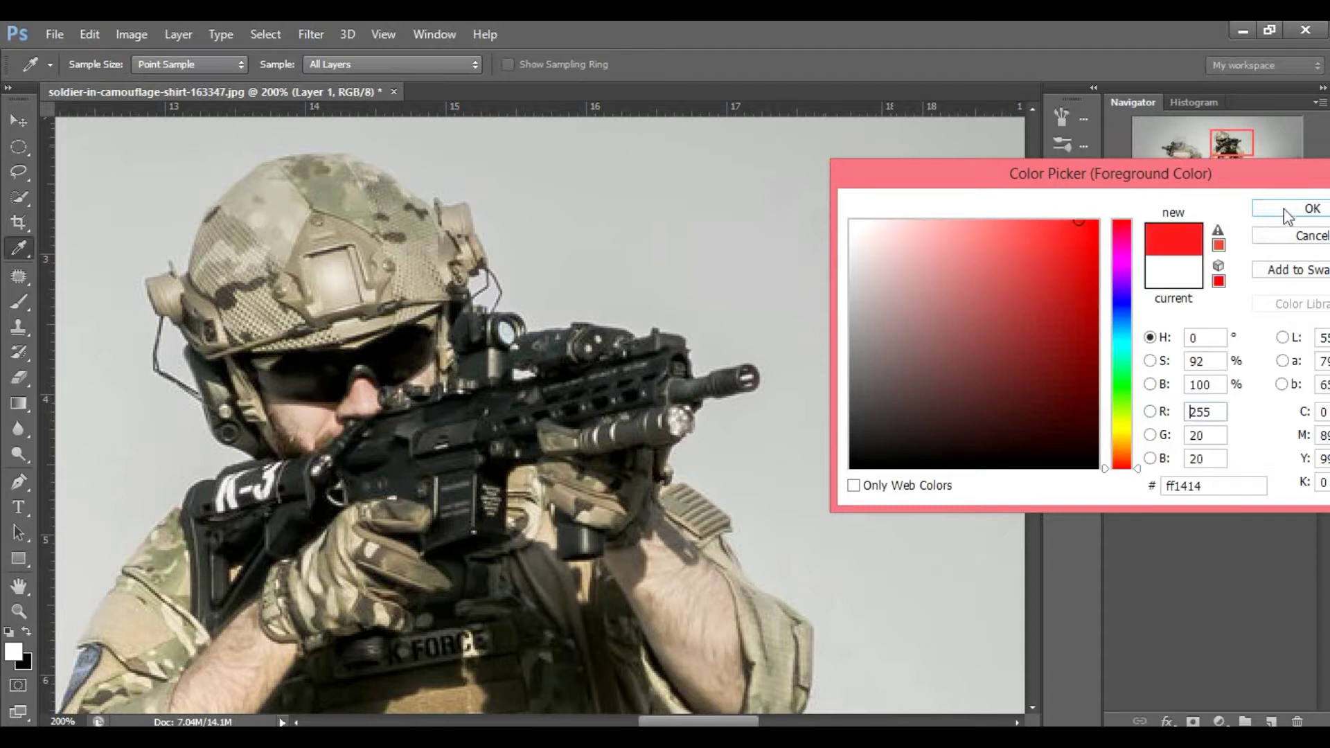
key("b")
left_click(1260, 213)
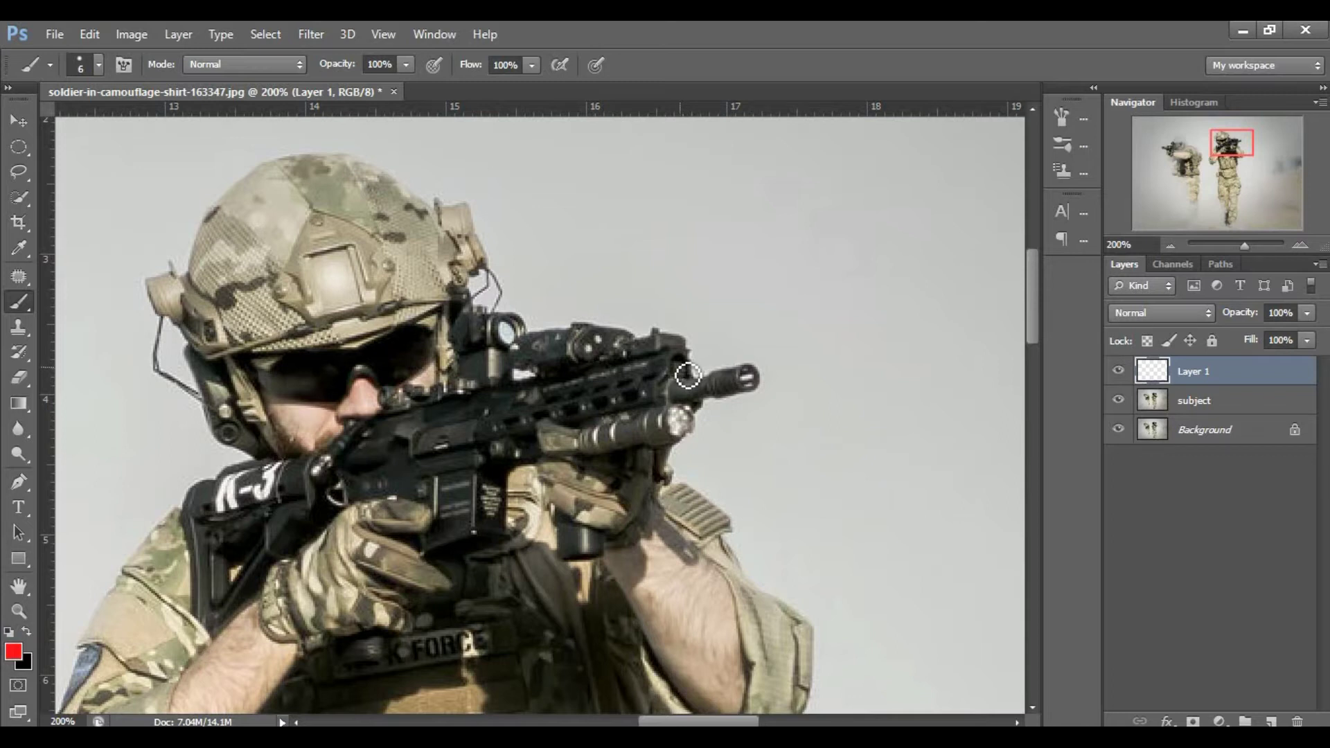
- Paint a small red dot on the right rifle, then on the left rifle
left_click(688, 375)
left_click_drag(535, 455, 547, 452)
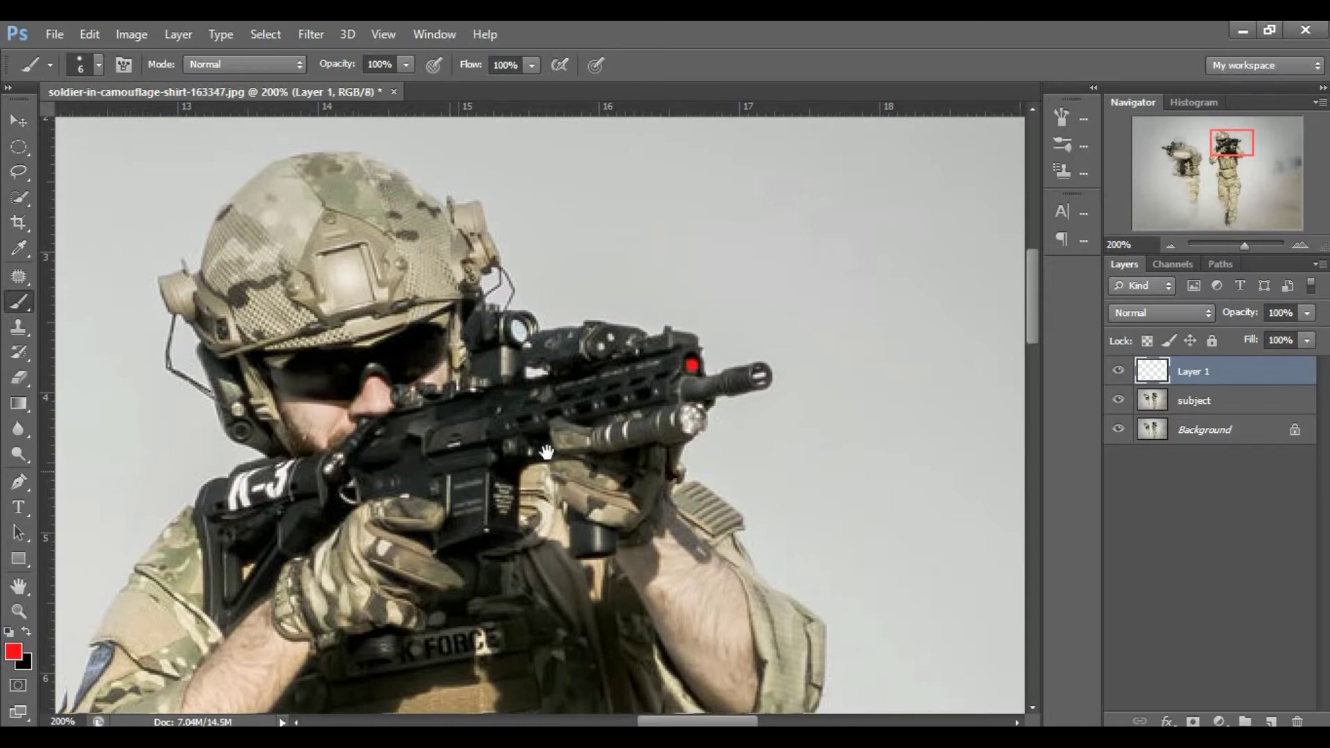
left_click_drag(111, 550, 633, 437)
left_click_drag(244, 472, 809, 390)
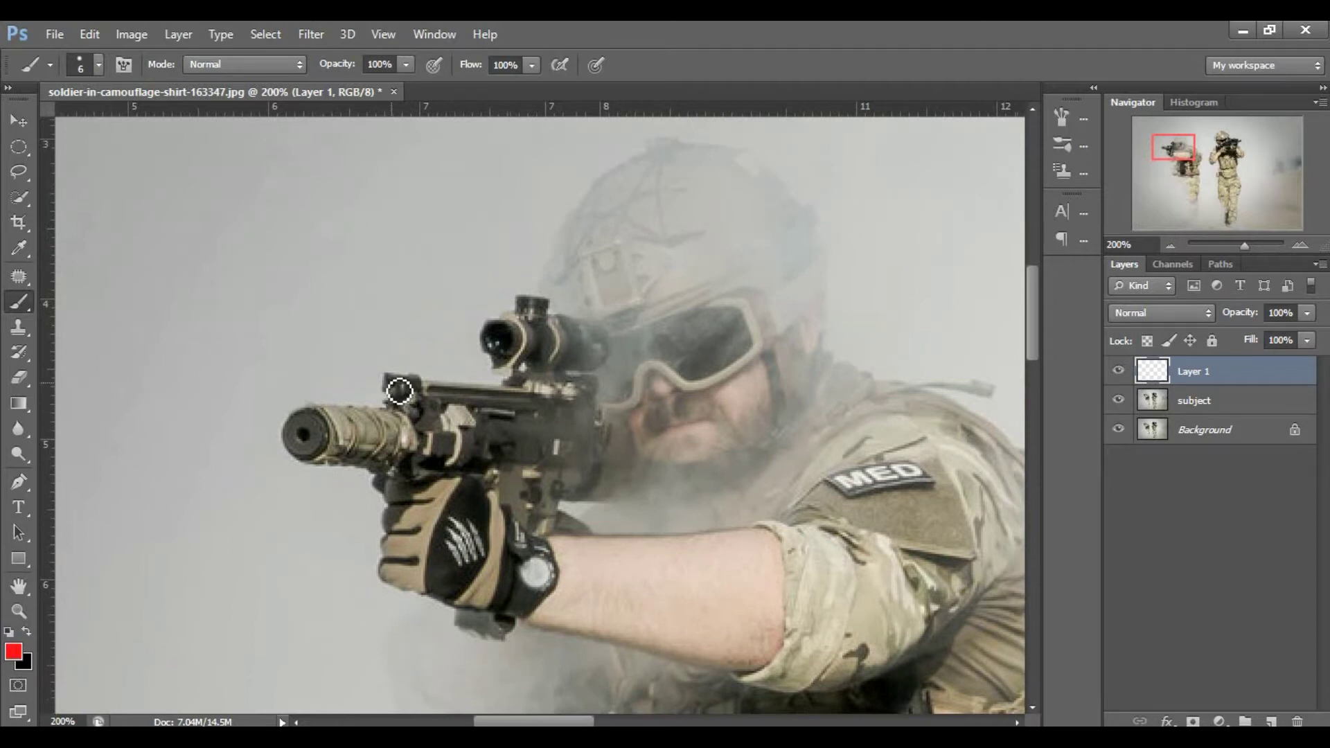
left_click(391, 382)
- Fit the image on screen and rename Layer 1 to 'laser dot'
key("ctrl+0")
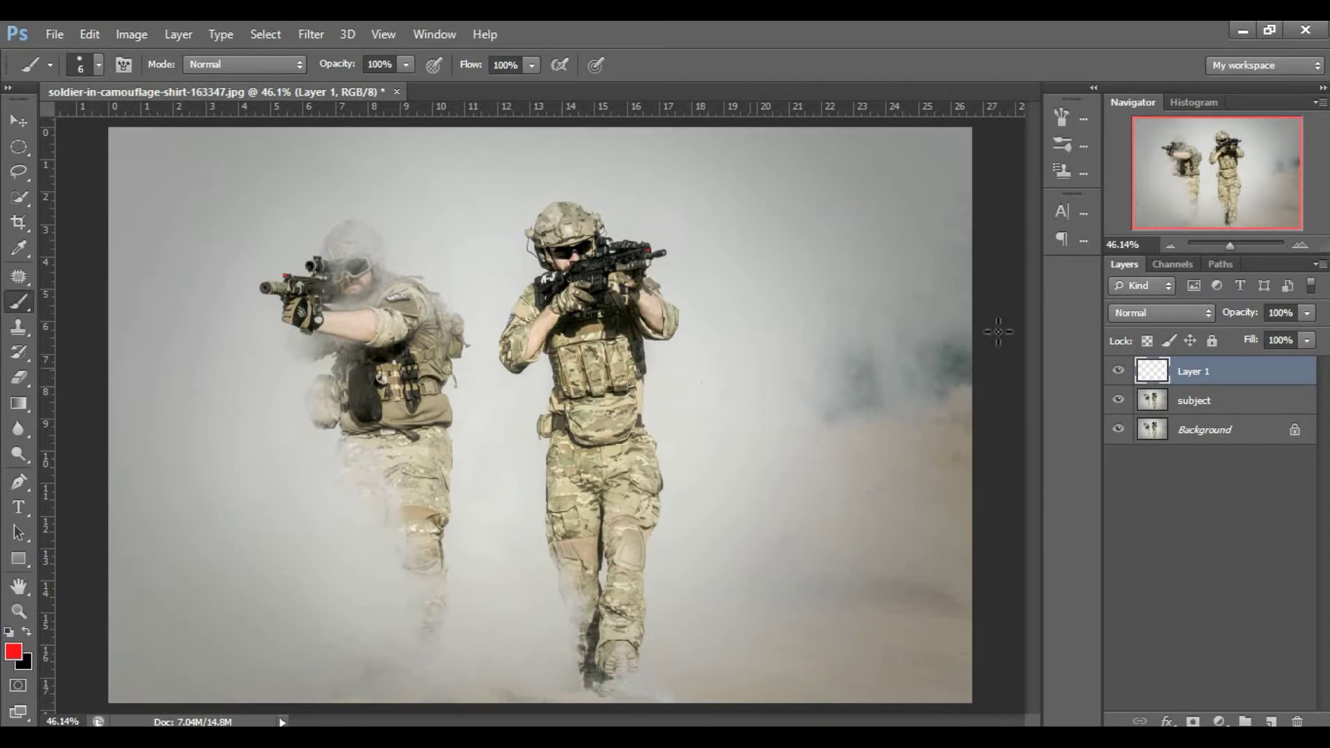
double_click(1202, 372)
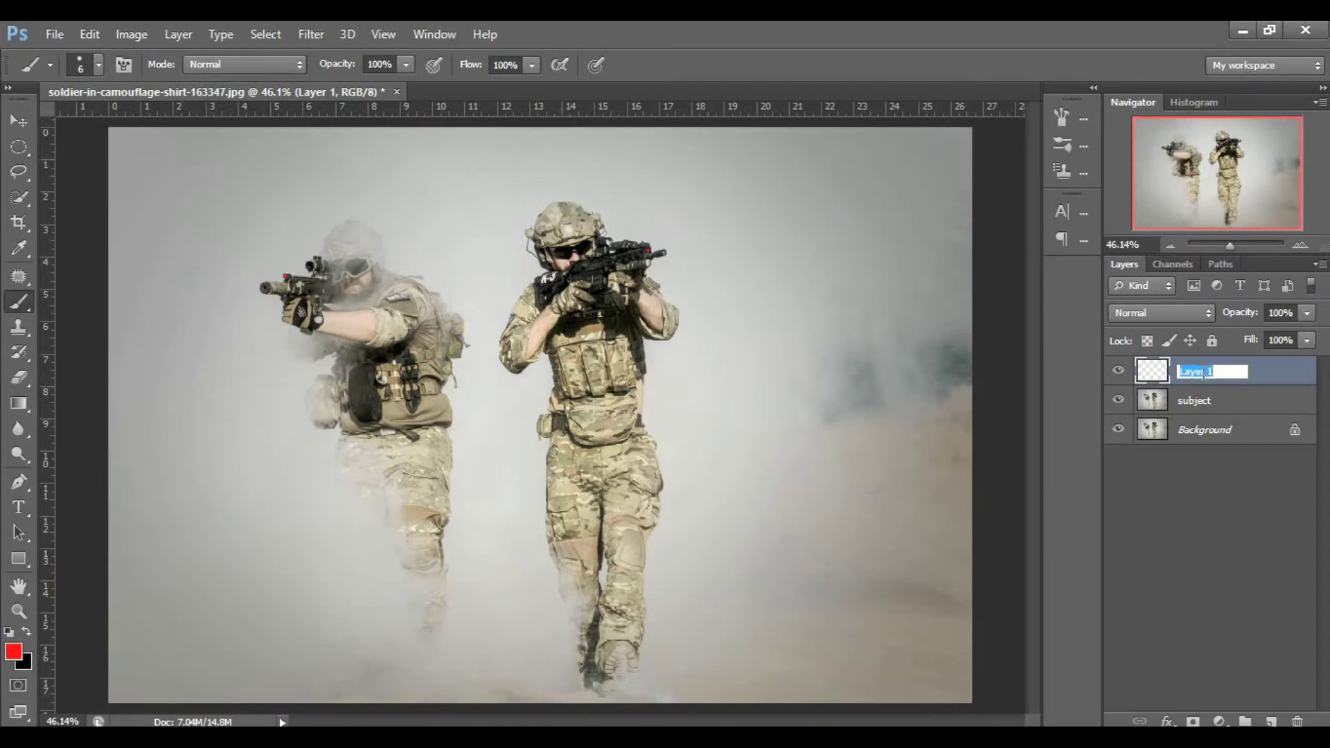
type("las")
type("er dot")
key("Return")
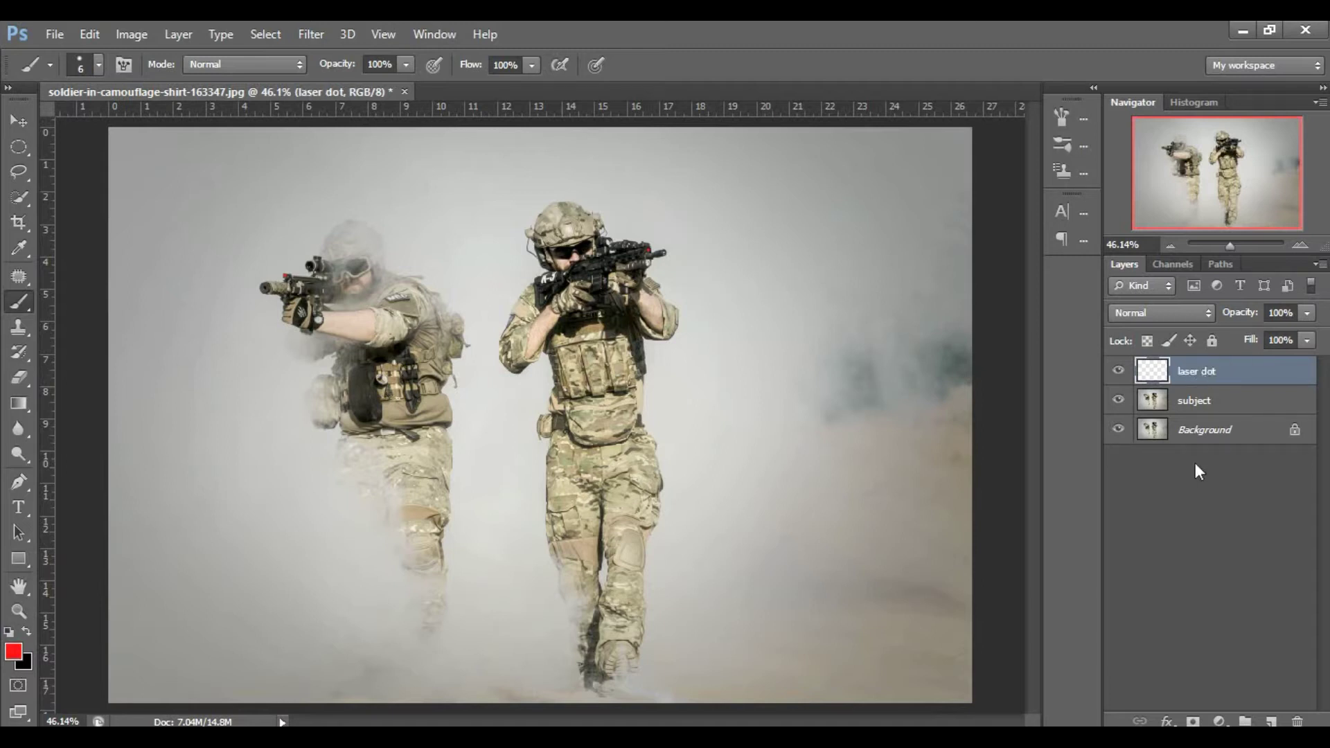
- Add a new empty layer above it named 'laser beam'
left_click(1273, 722)
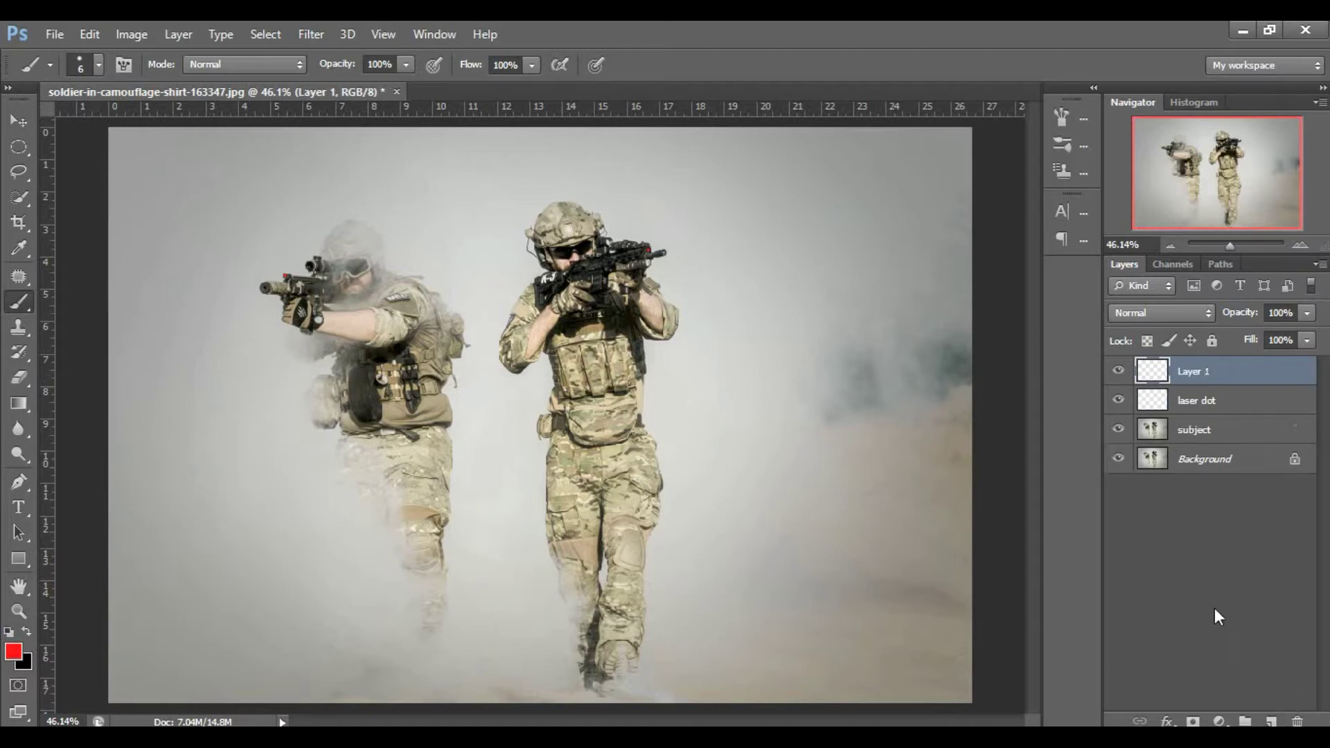
double_click(1192, 372)
type("l")
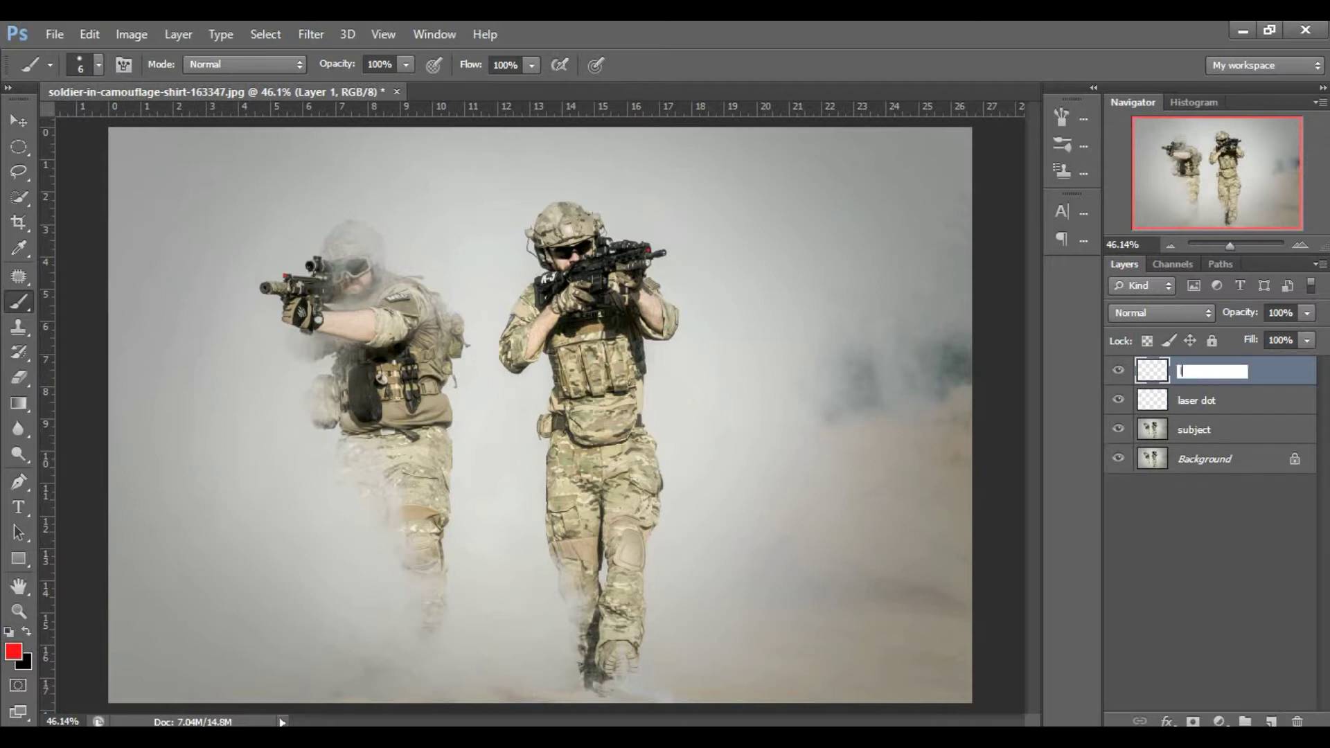
type("aser")
type(" beam")
key("Return")
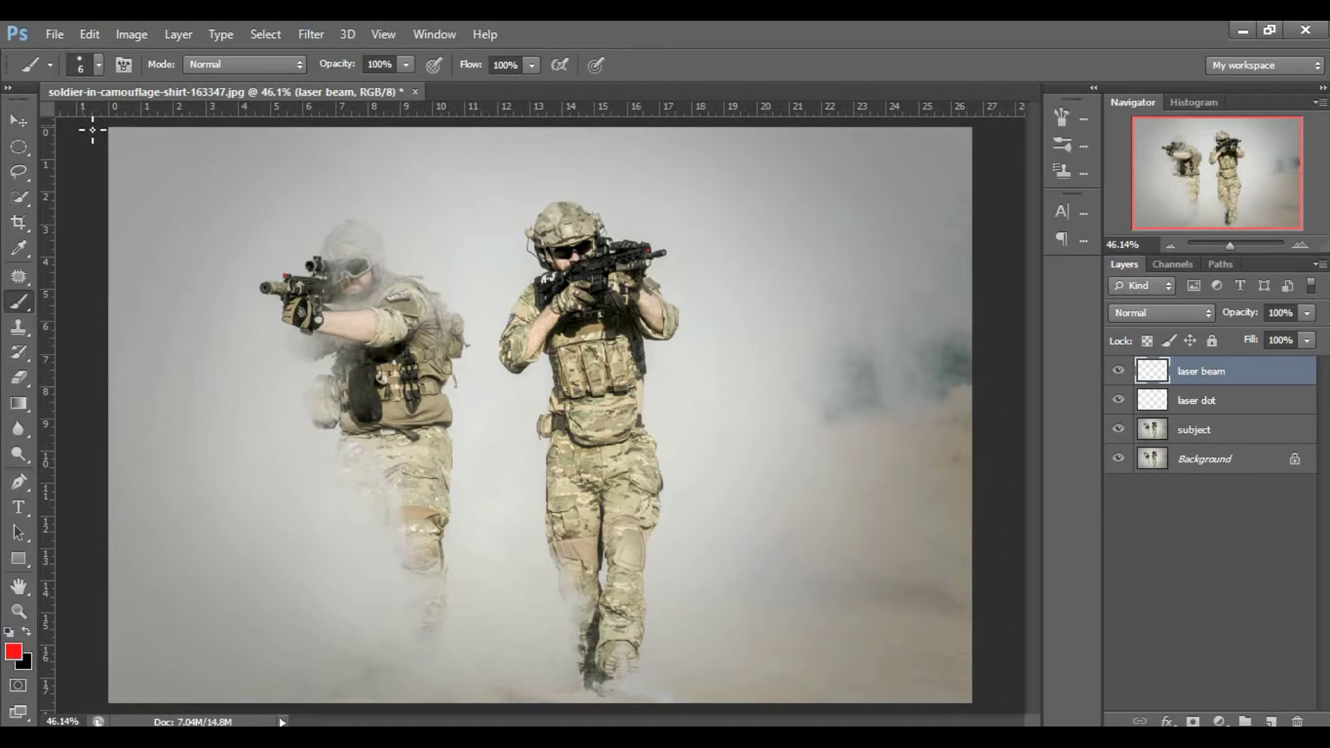
- Draw a Pen path from the right rifle's red dot, angled up past the top-right edge
left_click(27, 480)
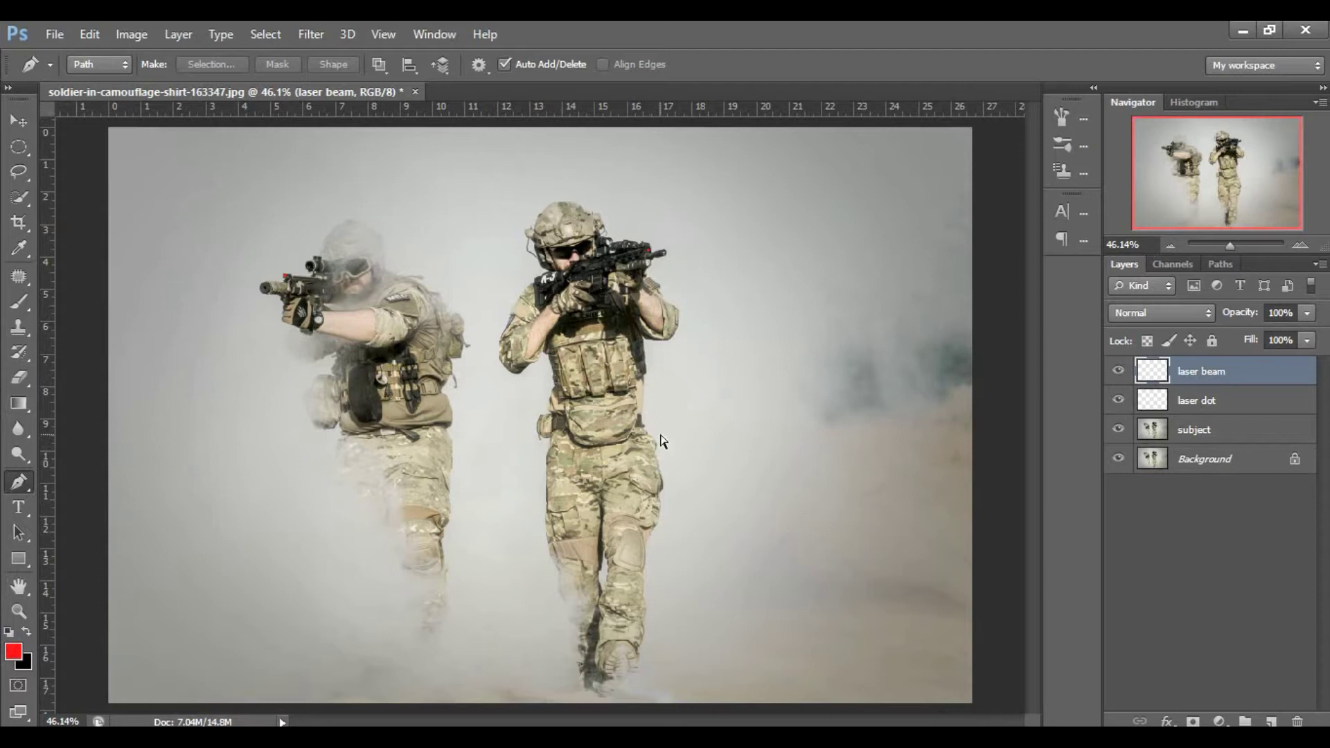
key("p")
key("ctrl+1")
left_click_drag(662, 440, 437, 356)
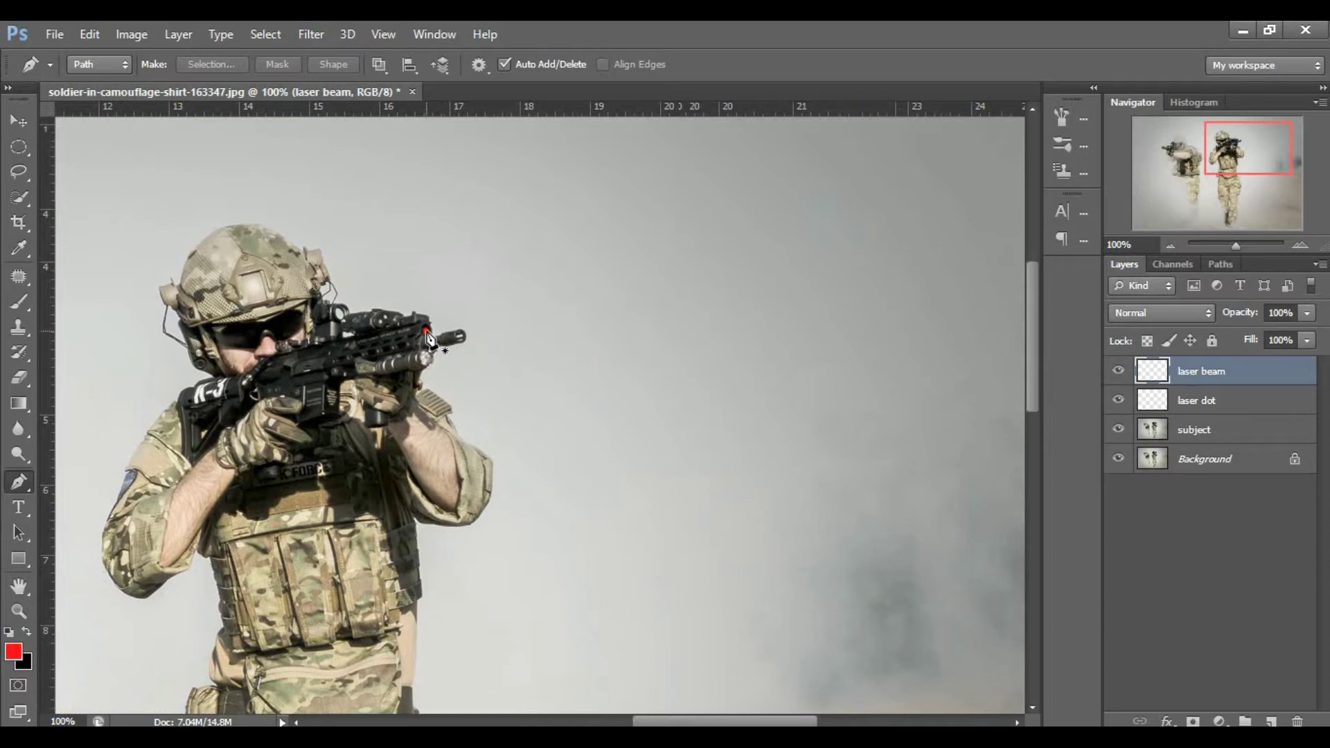
left_click(428, 335)
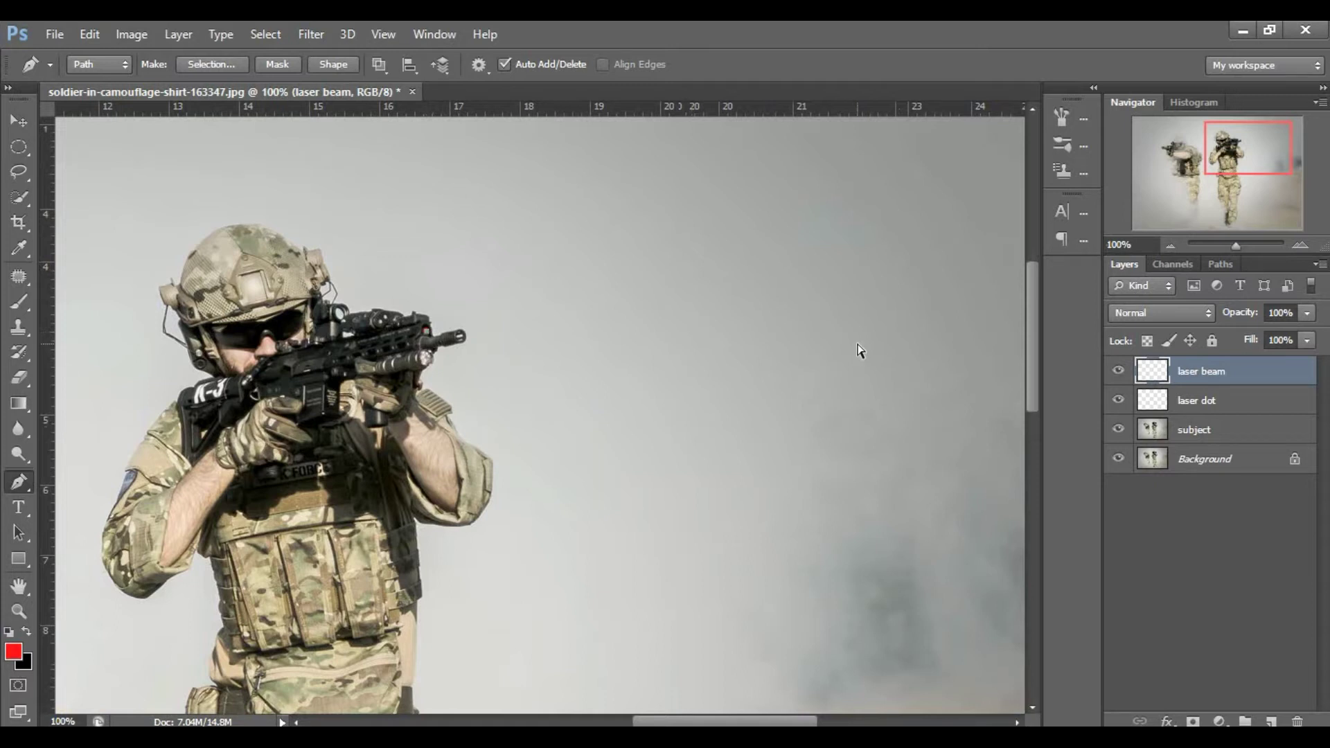
key("ctrl+0")
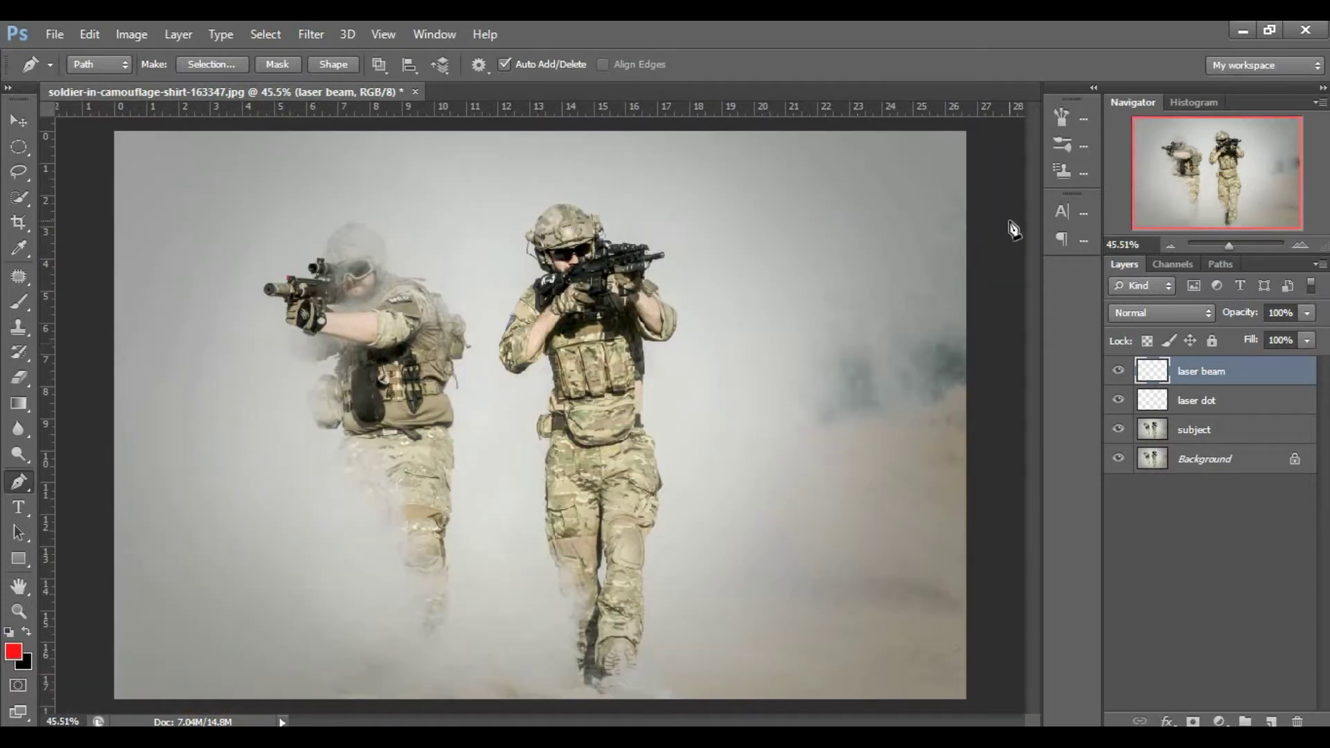
left_click(992, 261, "shift")
left_click_drag(993, 254, 995, 175)
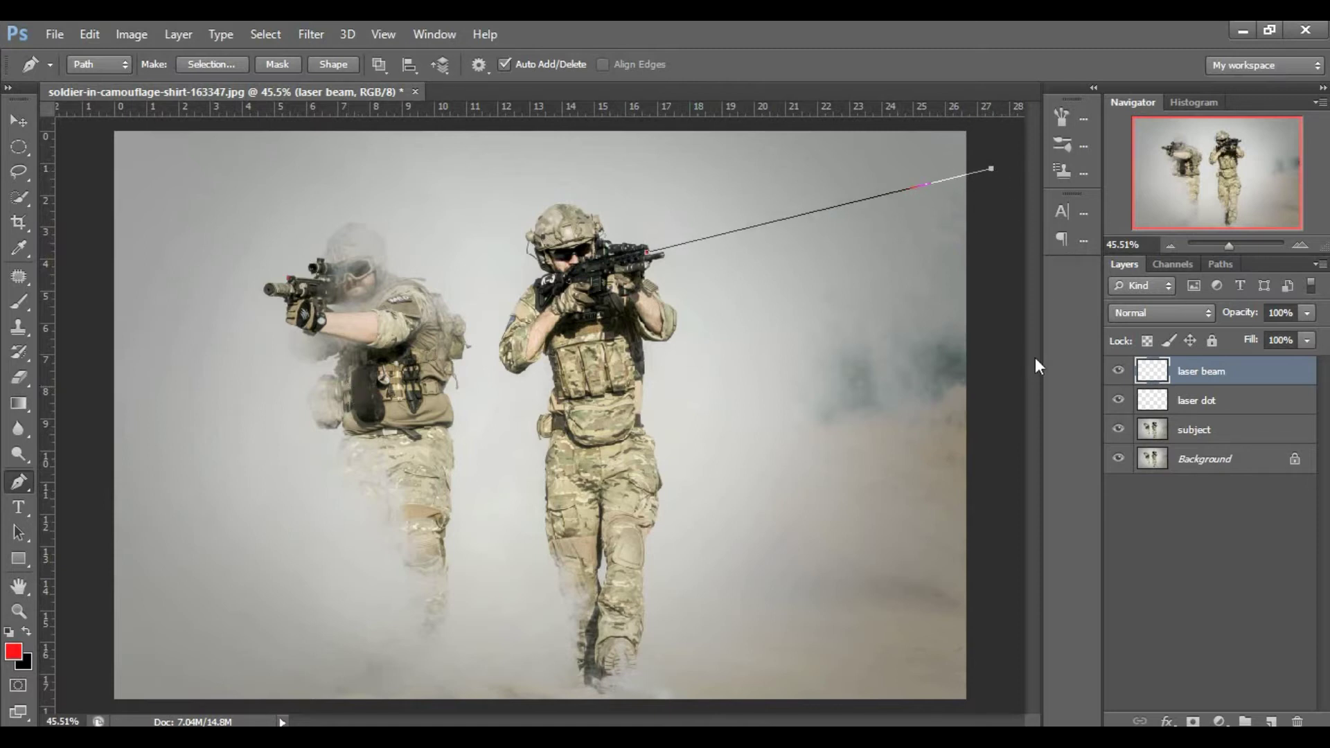
- Stroke the path with the Brush to paint a red beam to the top-right edge
right_click(789, 228)
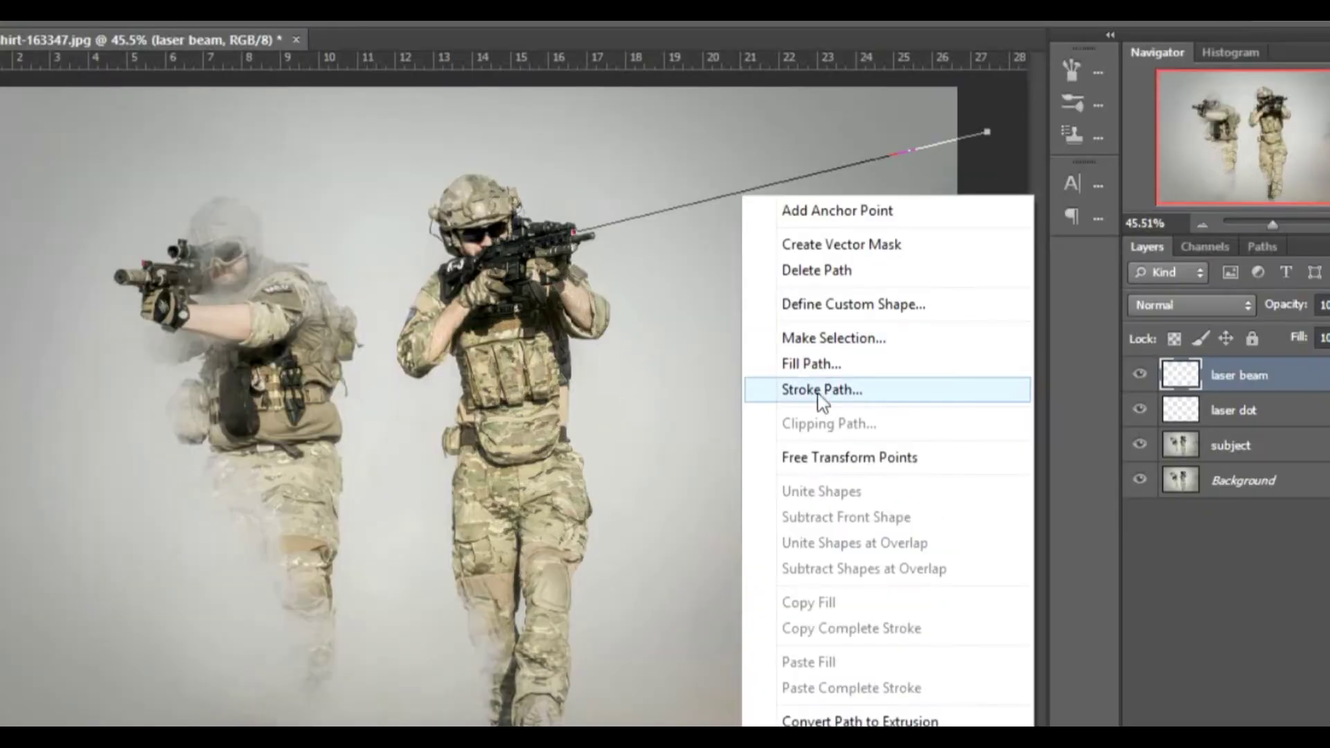
left_click(819, 390)
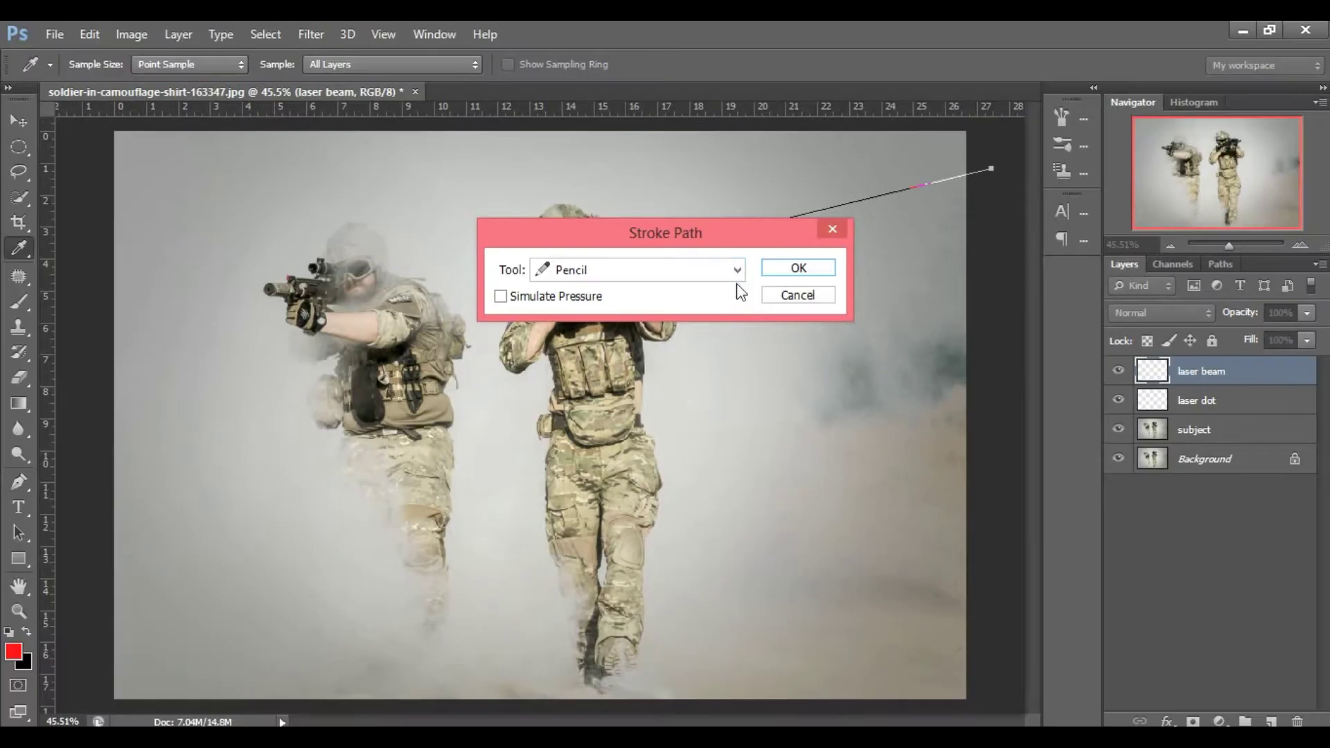
left_click(736, 270)
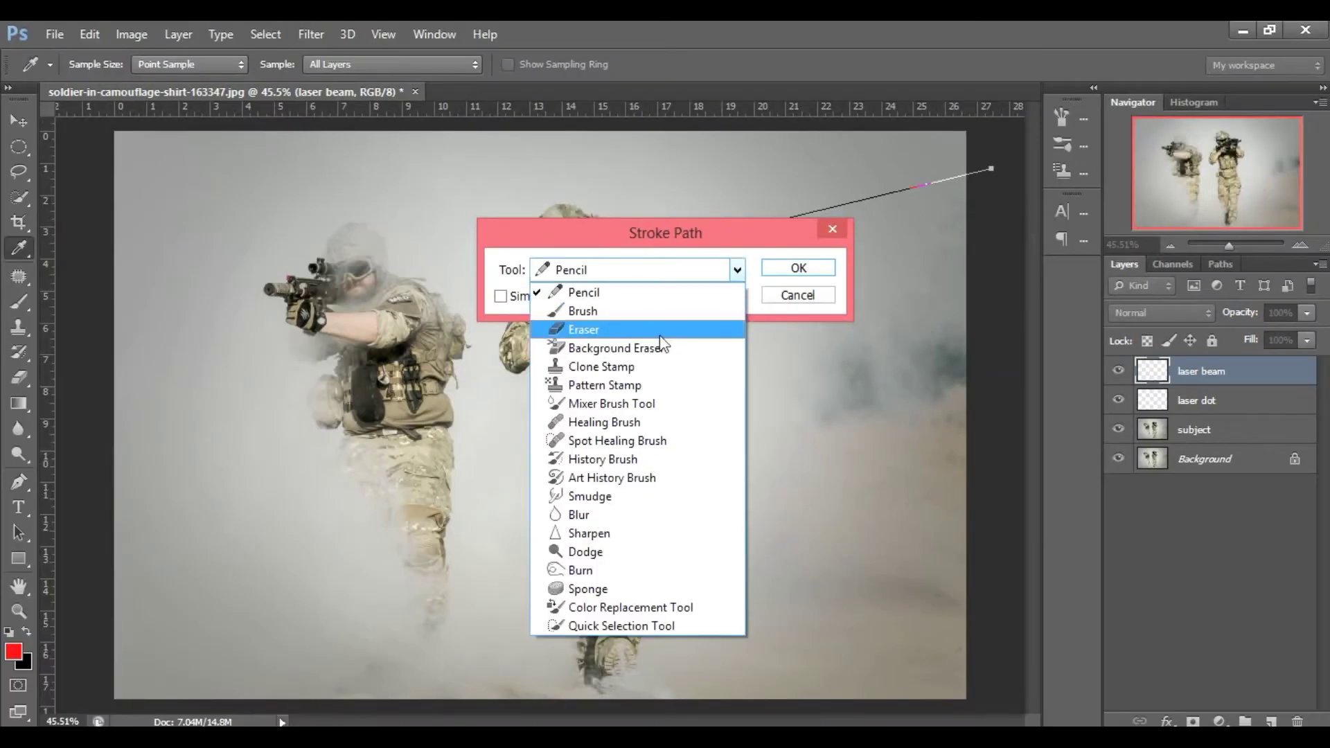
left_click(621, 319)
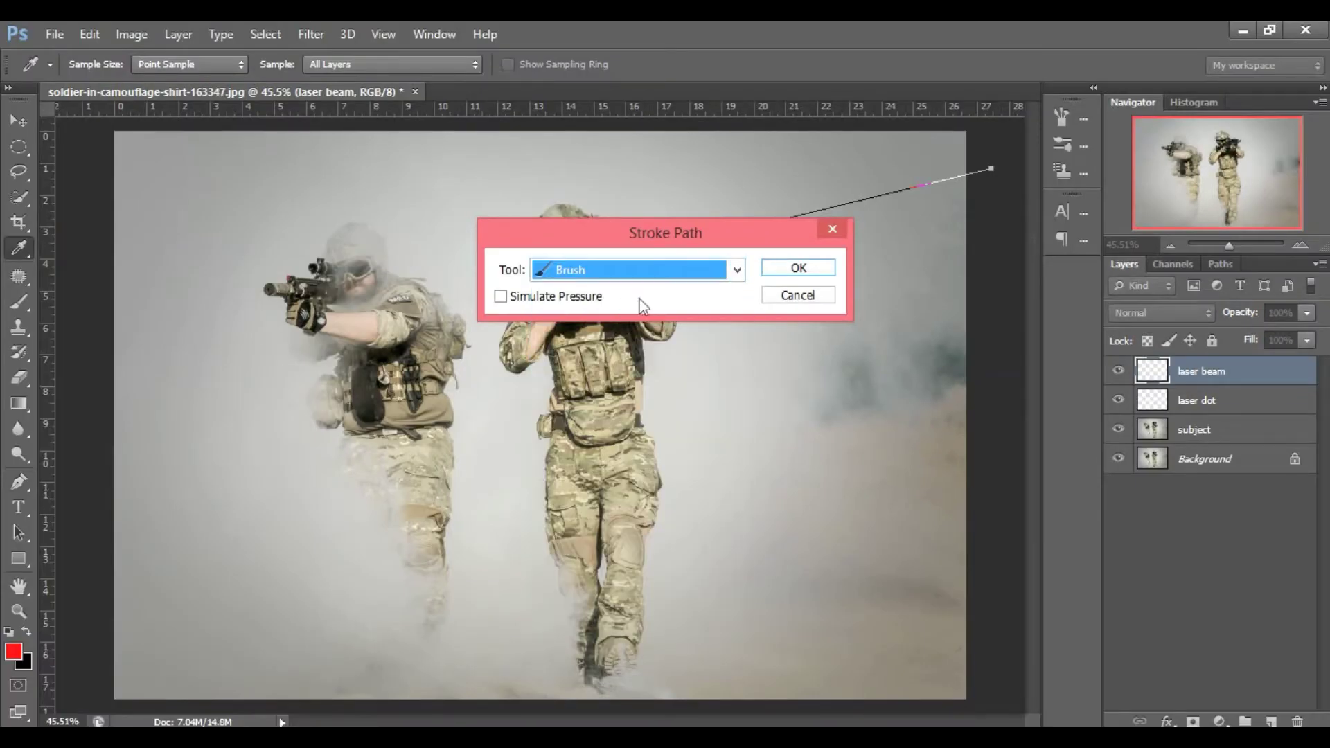
left_click(737, 270)
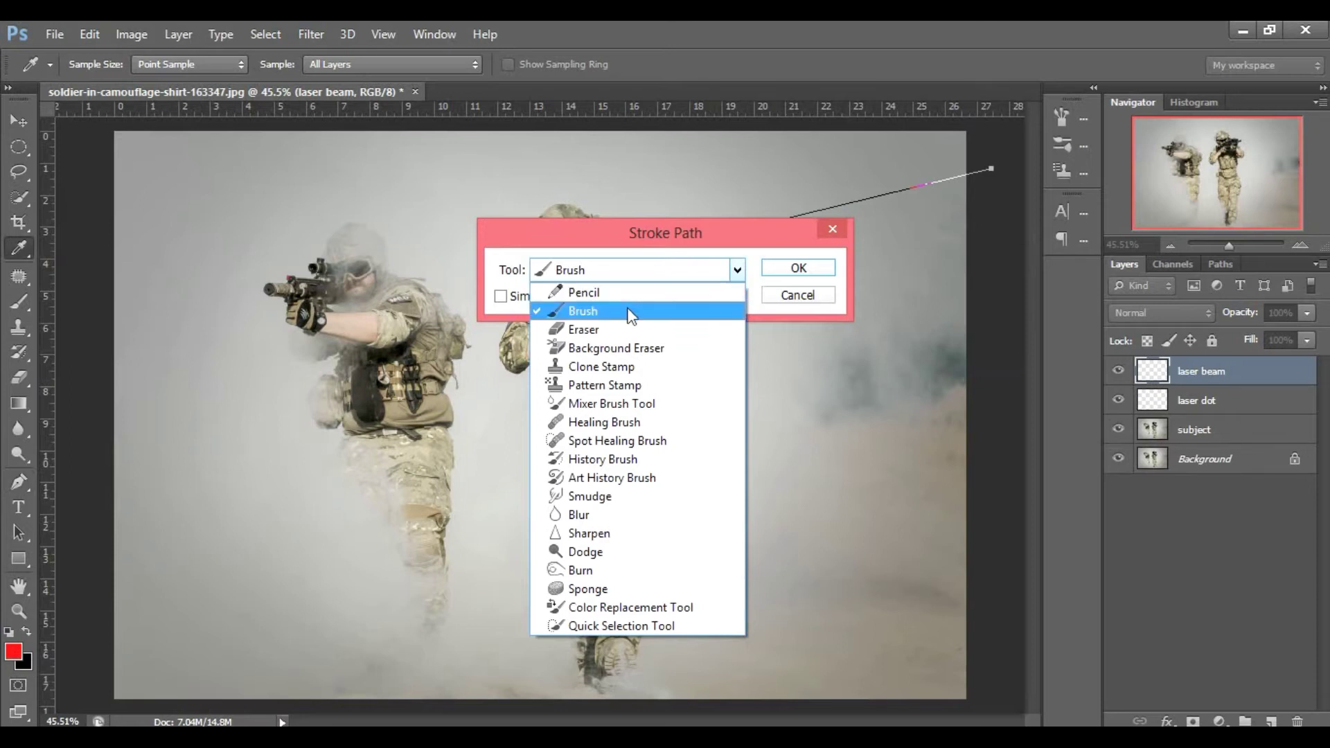
left_click(631, 313)
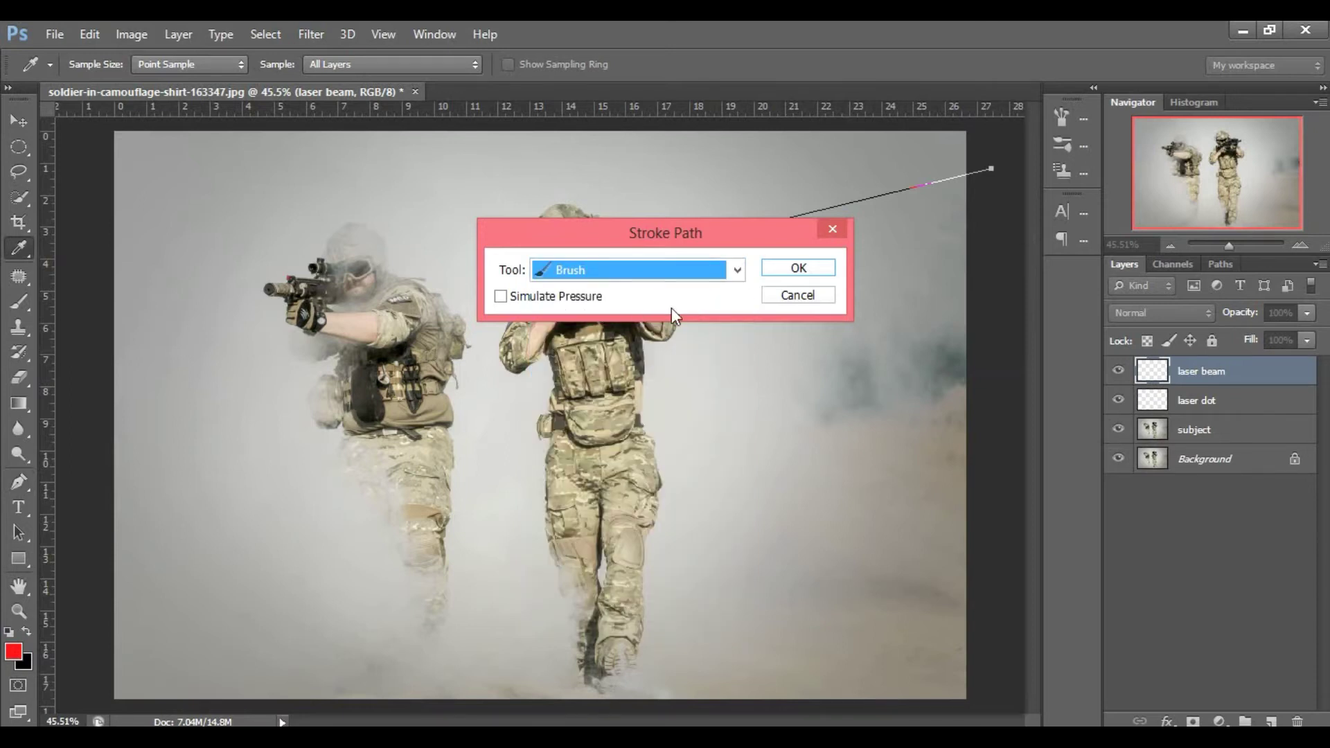
left_click(799, 268)
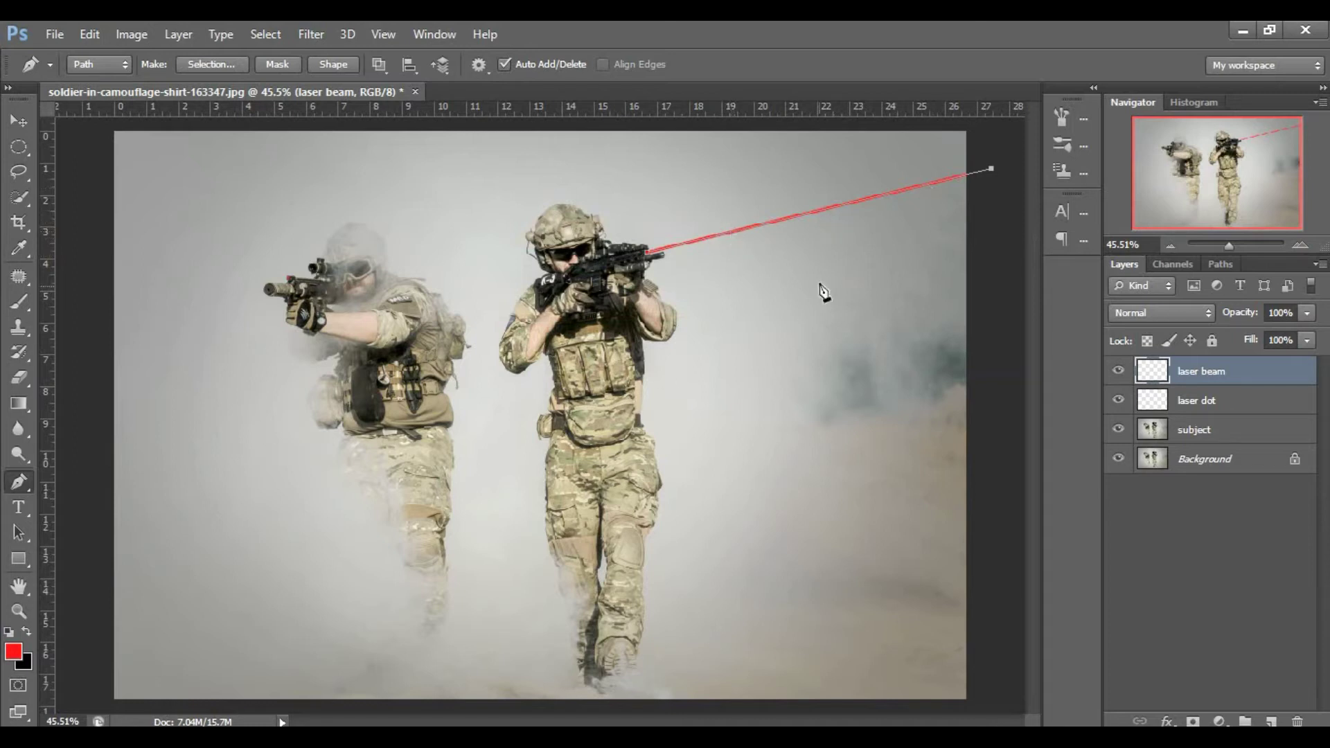
- Undo the hard stroke and set a soft round brush, 0% hardness, 12 px
key("ctrl+z")
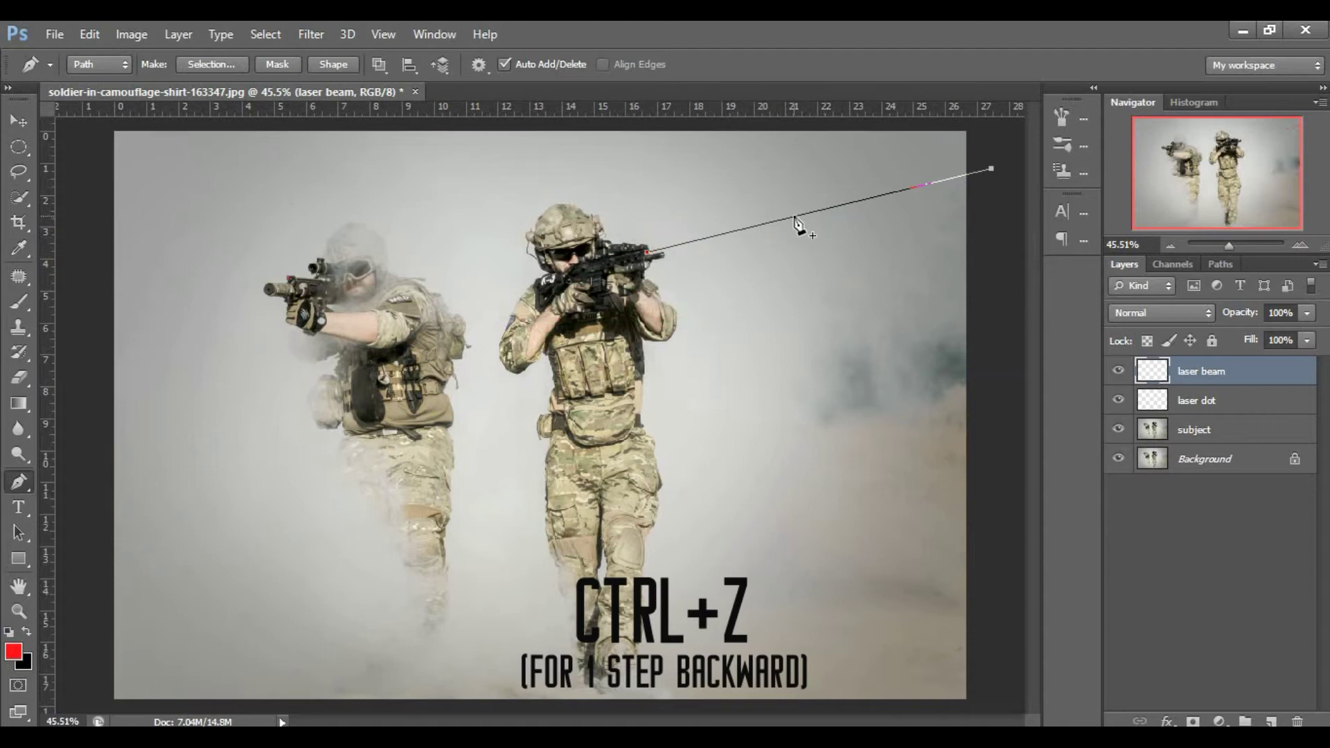
left_click(21, 303)
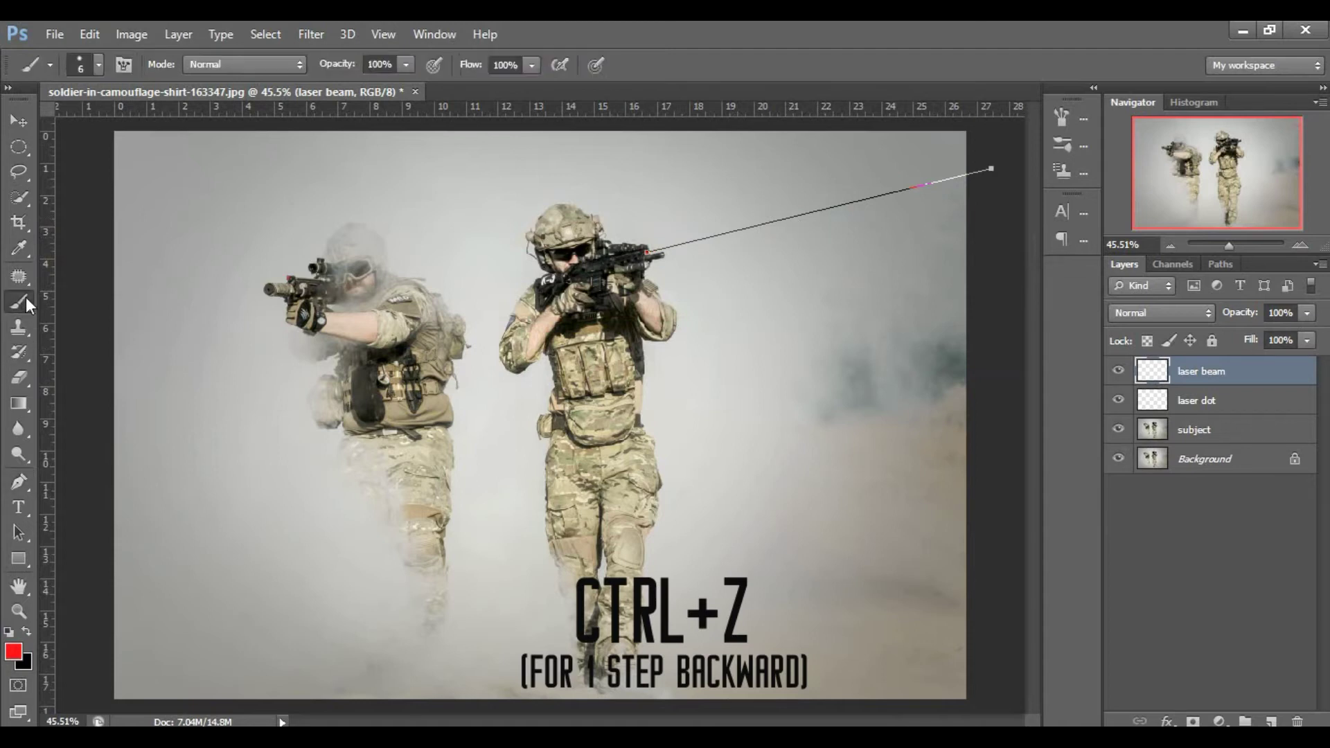
left_click(100, 66)
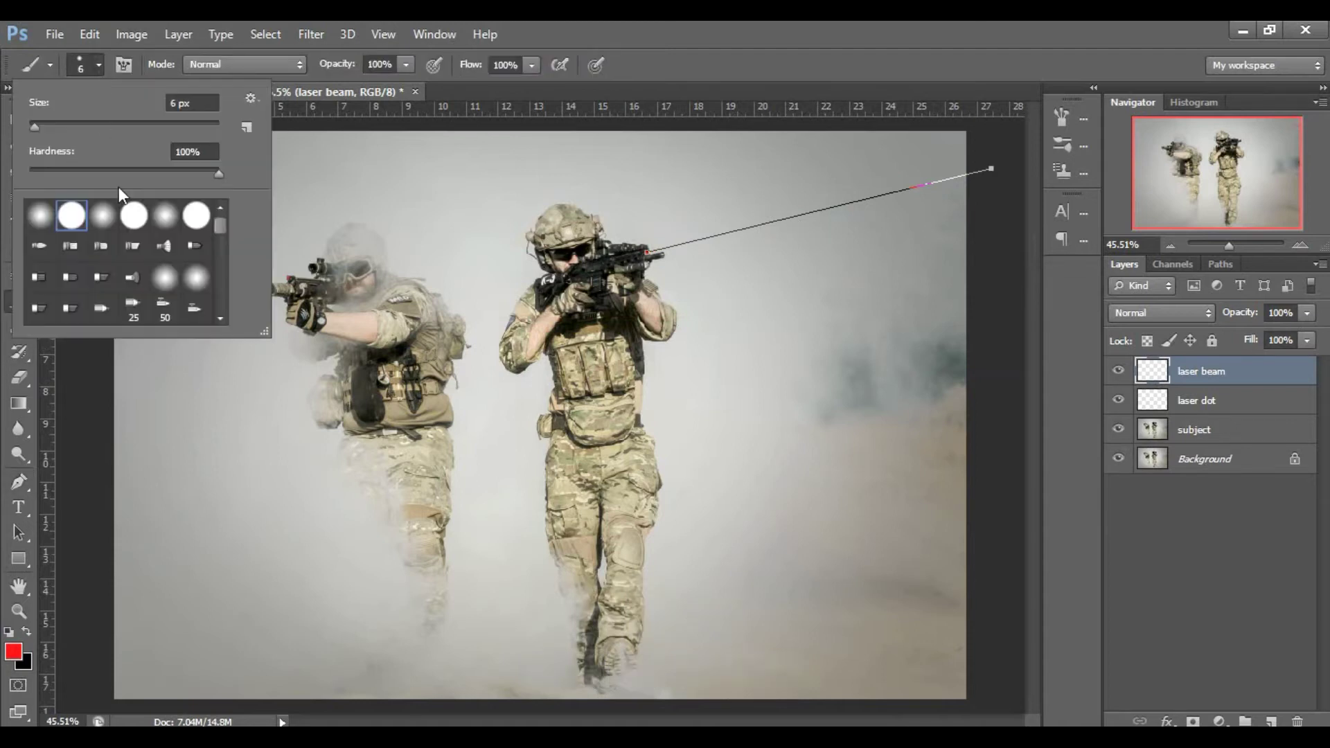
left_click(40, 216)
left_click_drag(34, 129, 39, 129)
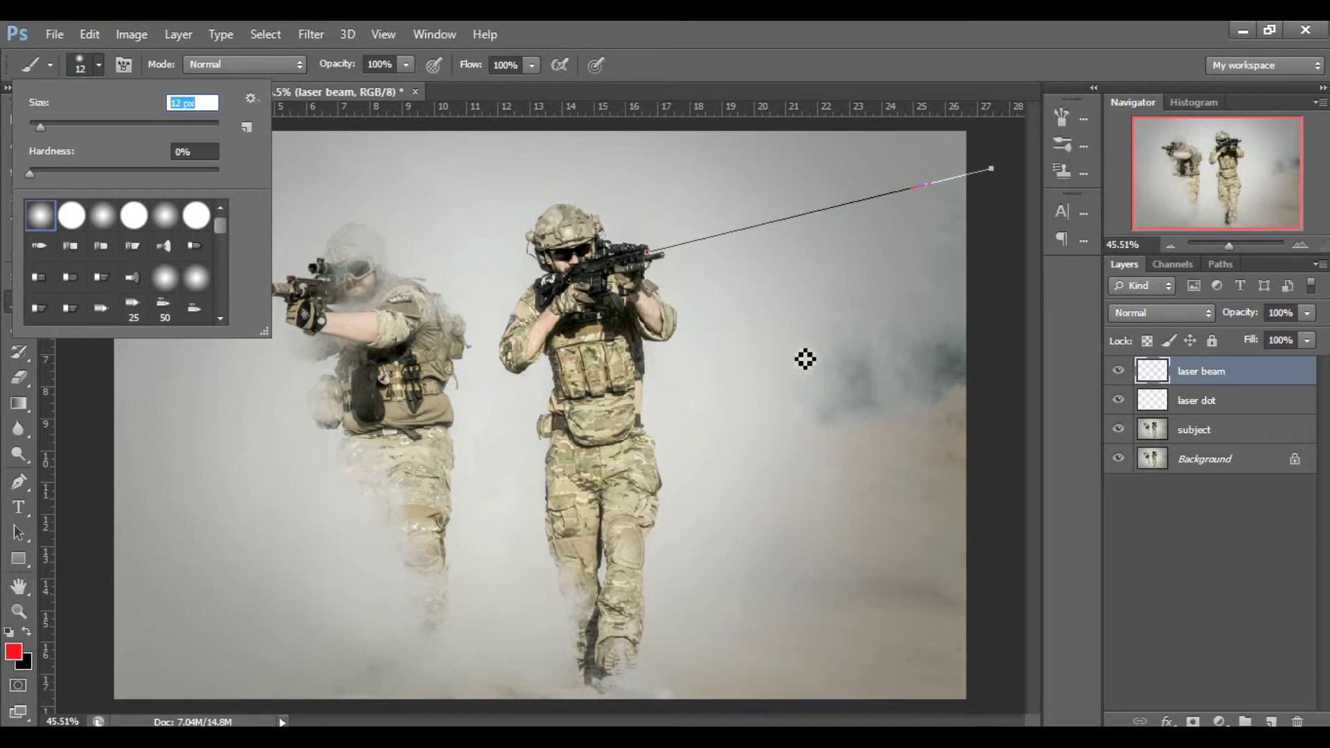
left_click(895, 45)
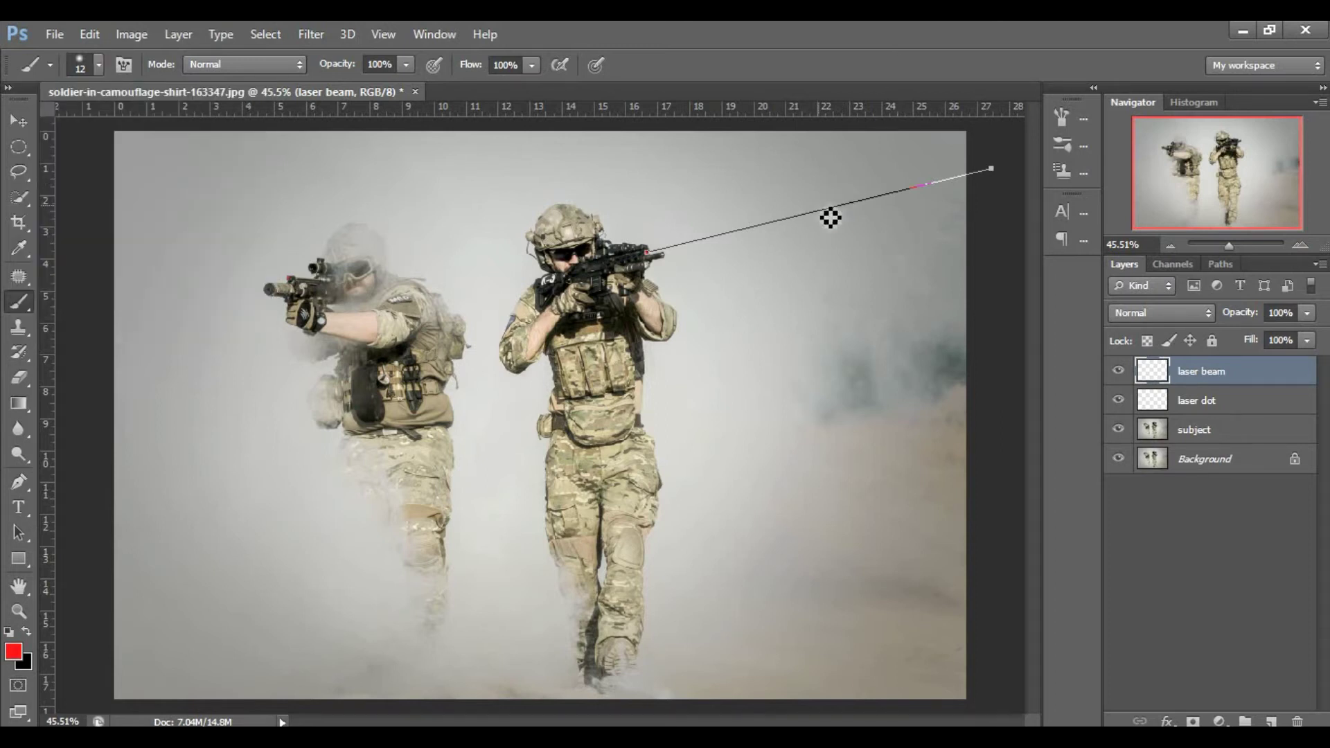
key("p")
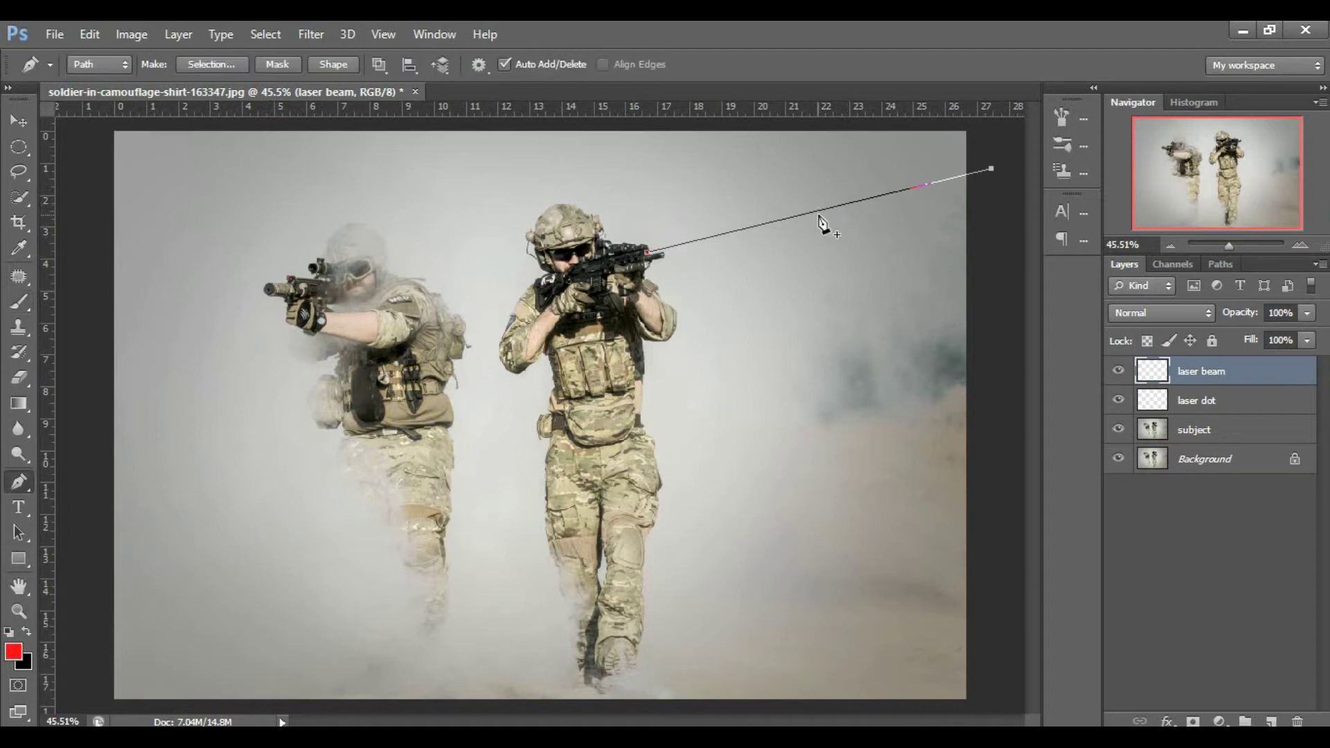
- Restroke the right soldier's path with the soft red brush, then delete the path
right_click(819, 212)
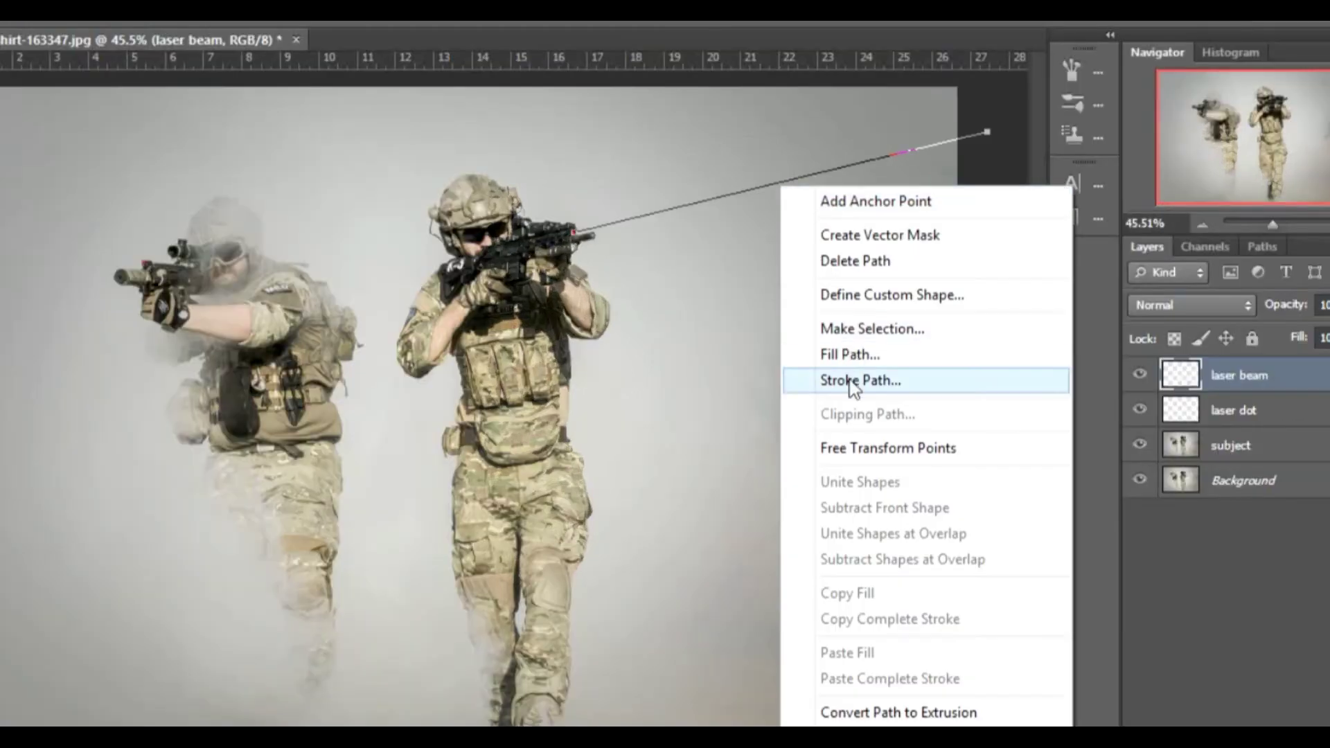
left_click(848, 380)
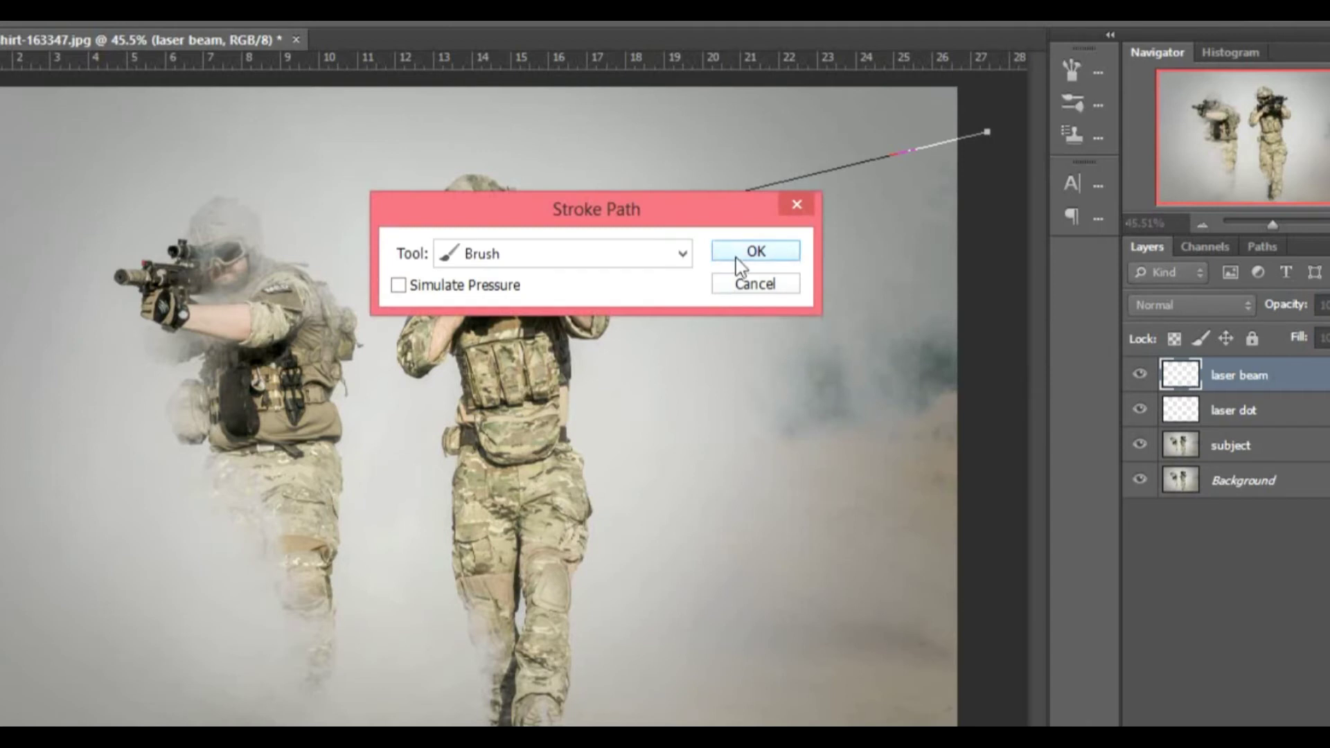
left_click(735, 257)
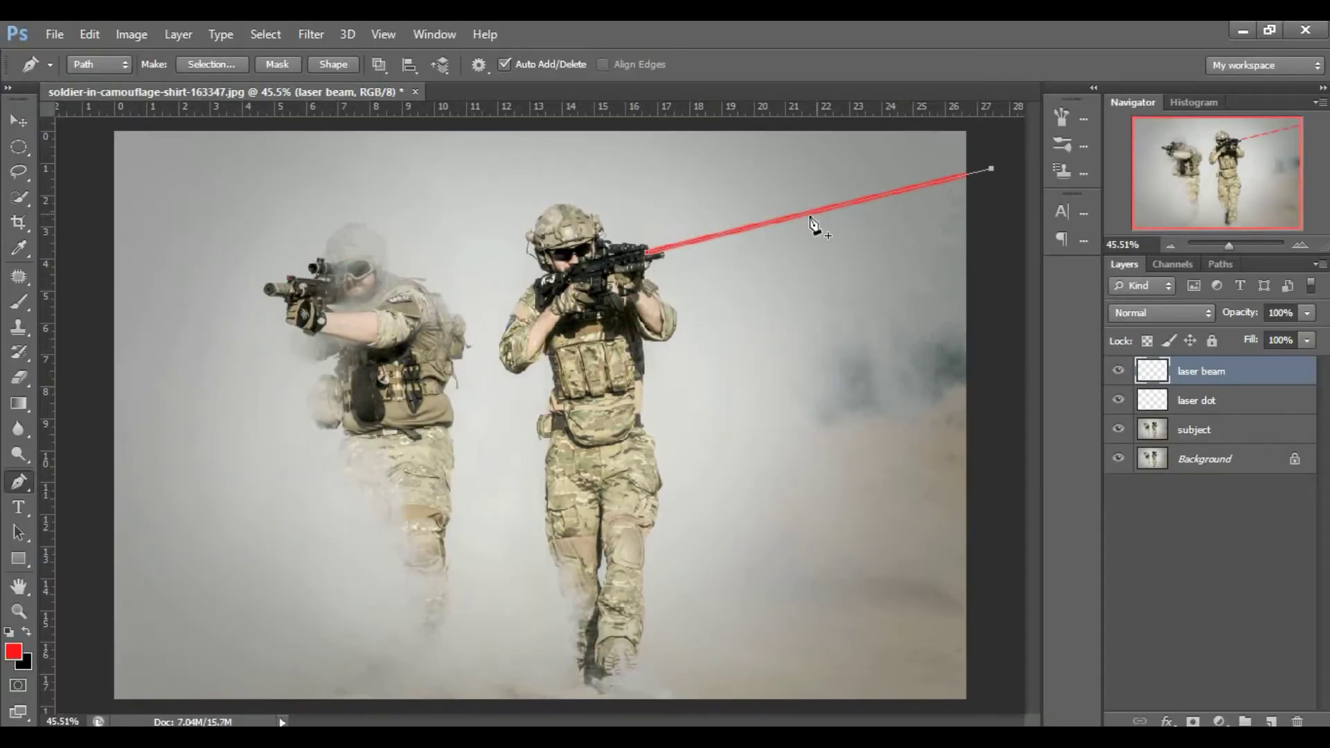
right_click(935, 185)
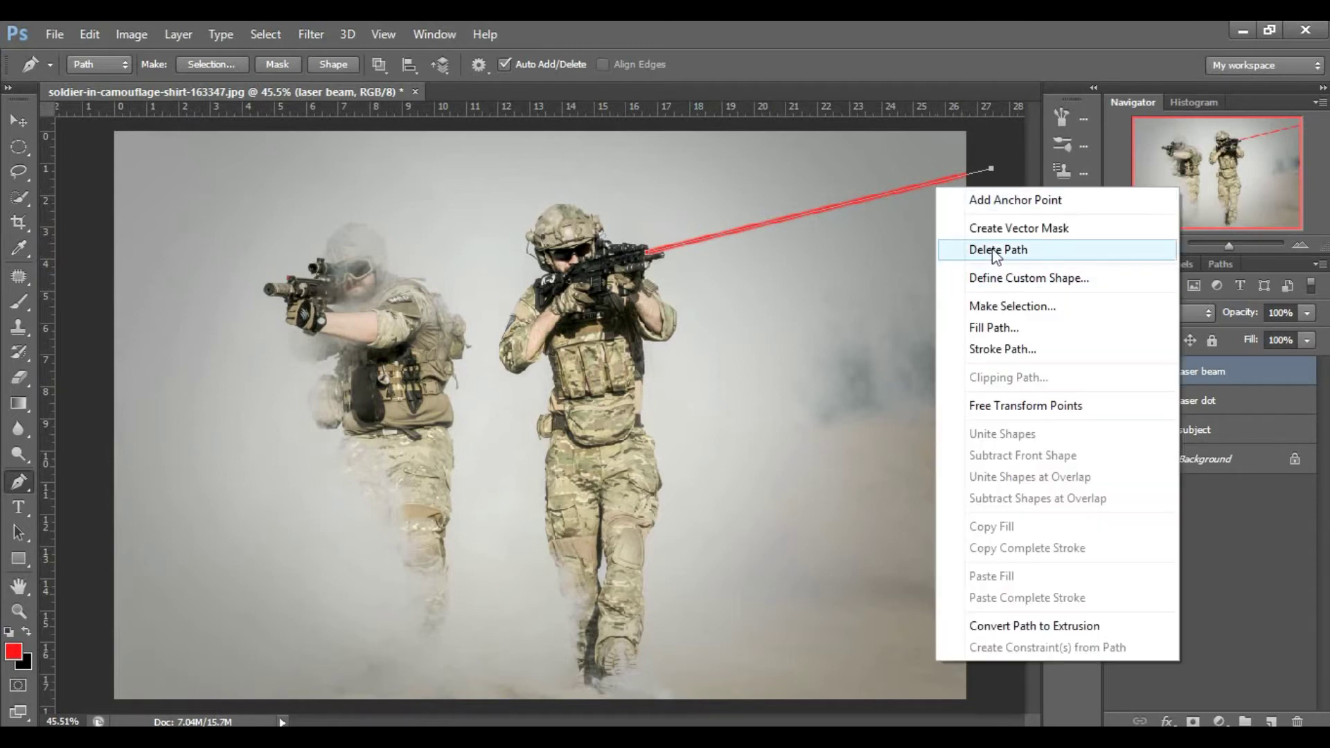
left_click(995, 251)
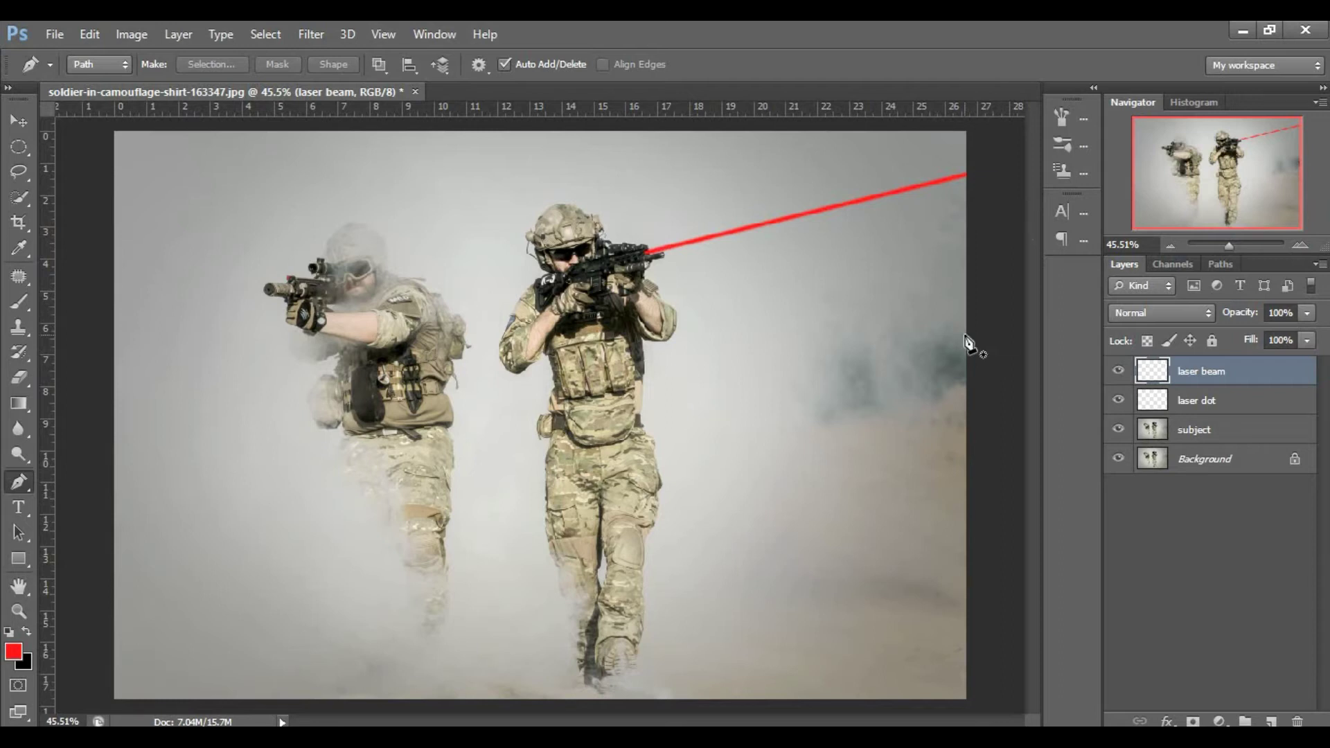
- Draw a Pen path from the left rifle's muzzle out to the image's left edge
left_click(289, 277)
key("ctrl+1")
left_click_drag(342, 321, 599, 410)
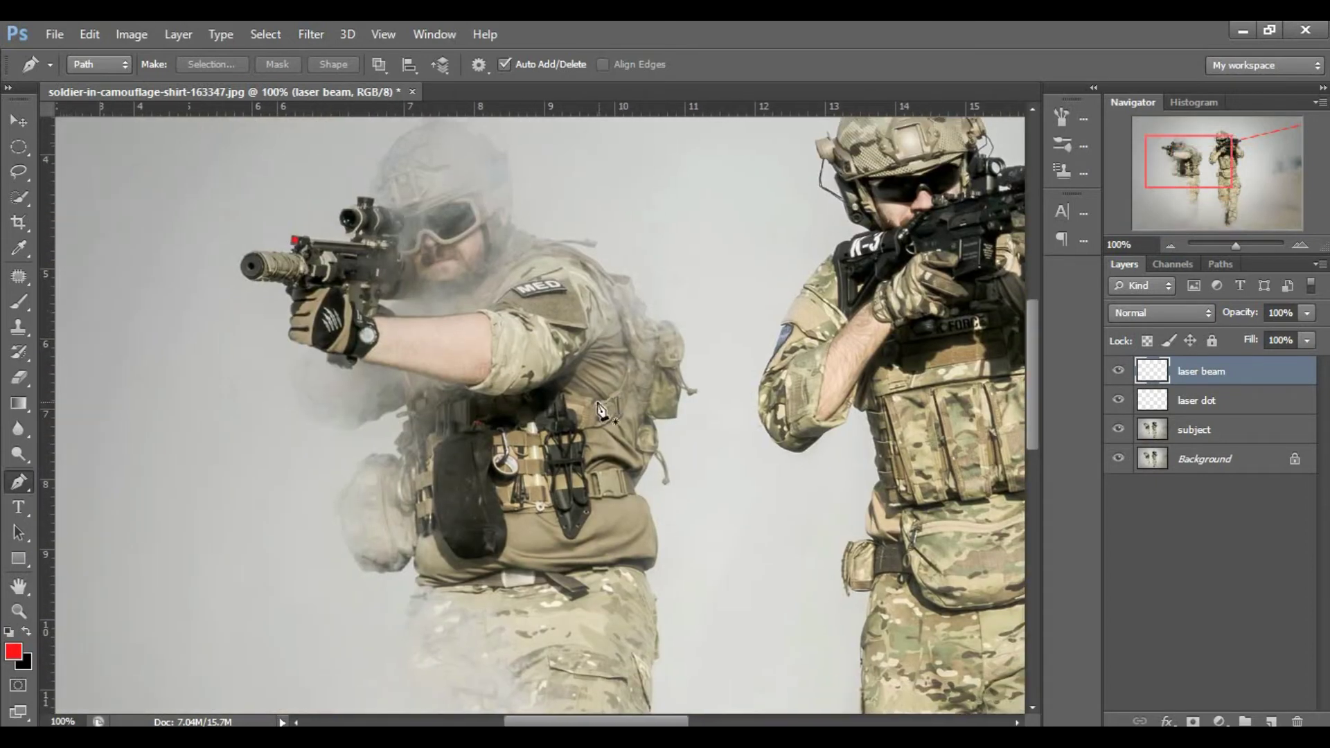
left_click(295, 242)
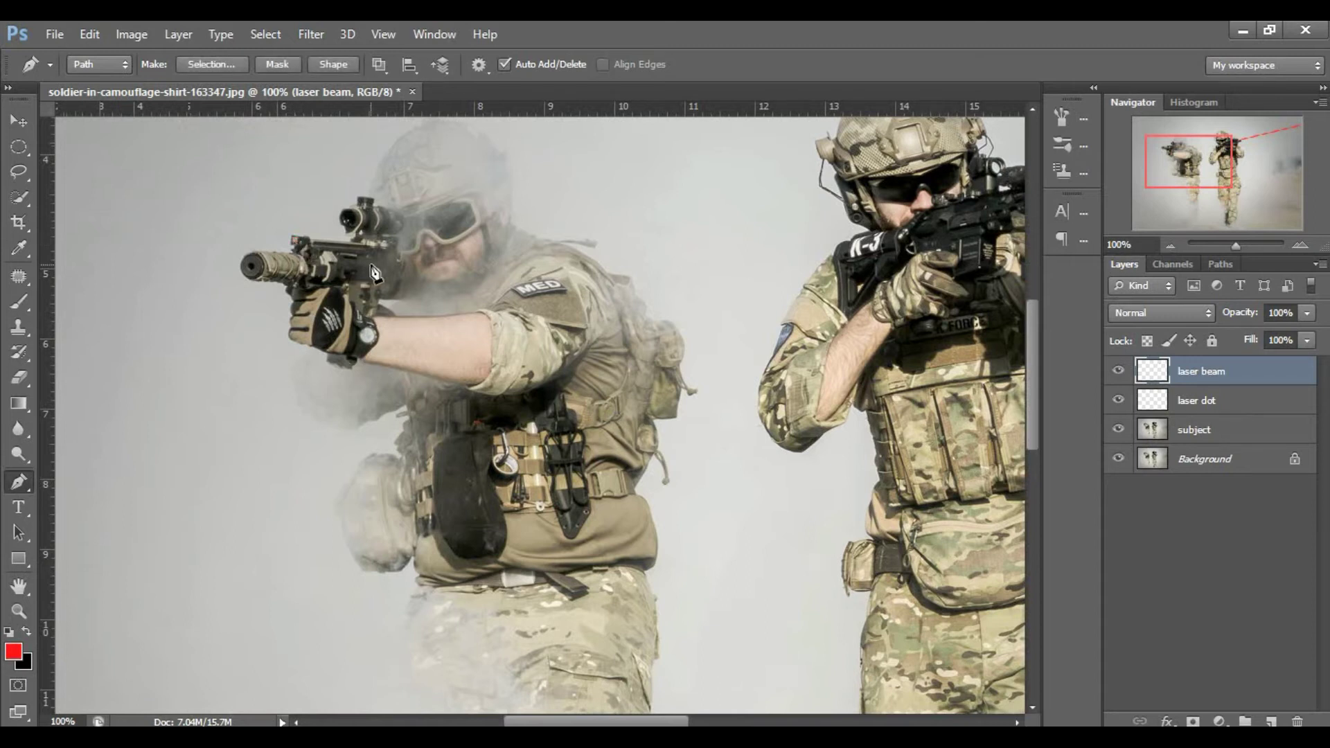
key("ctrl+minus")
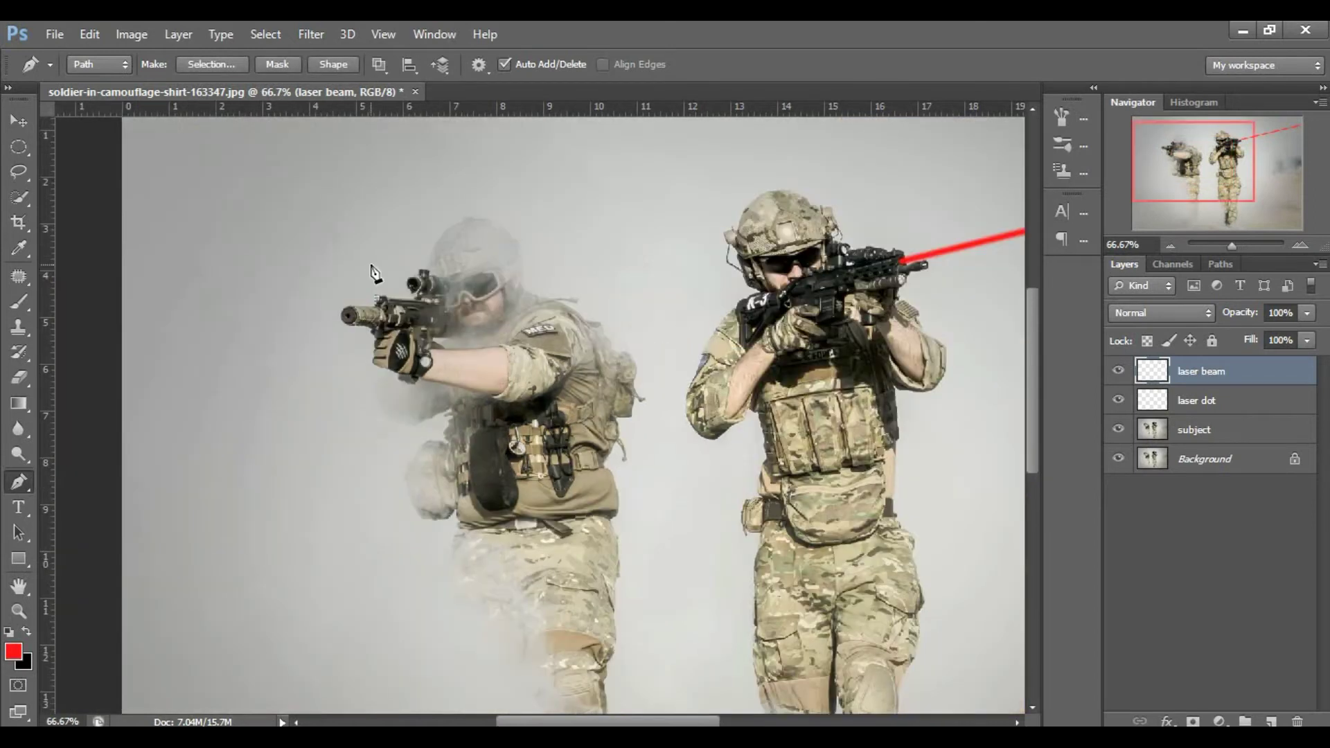
left_click(84, 339, "shift")
mouse_move(87, 306)
left_mouse_down()
mouse_move(87, 341)
mouse_move(78, 296)
left_mouse_up()
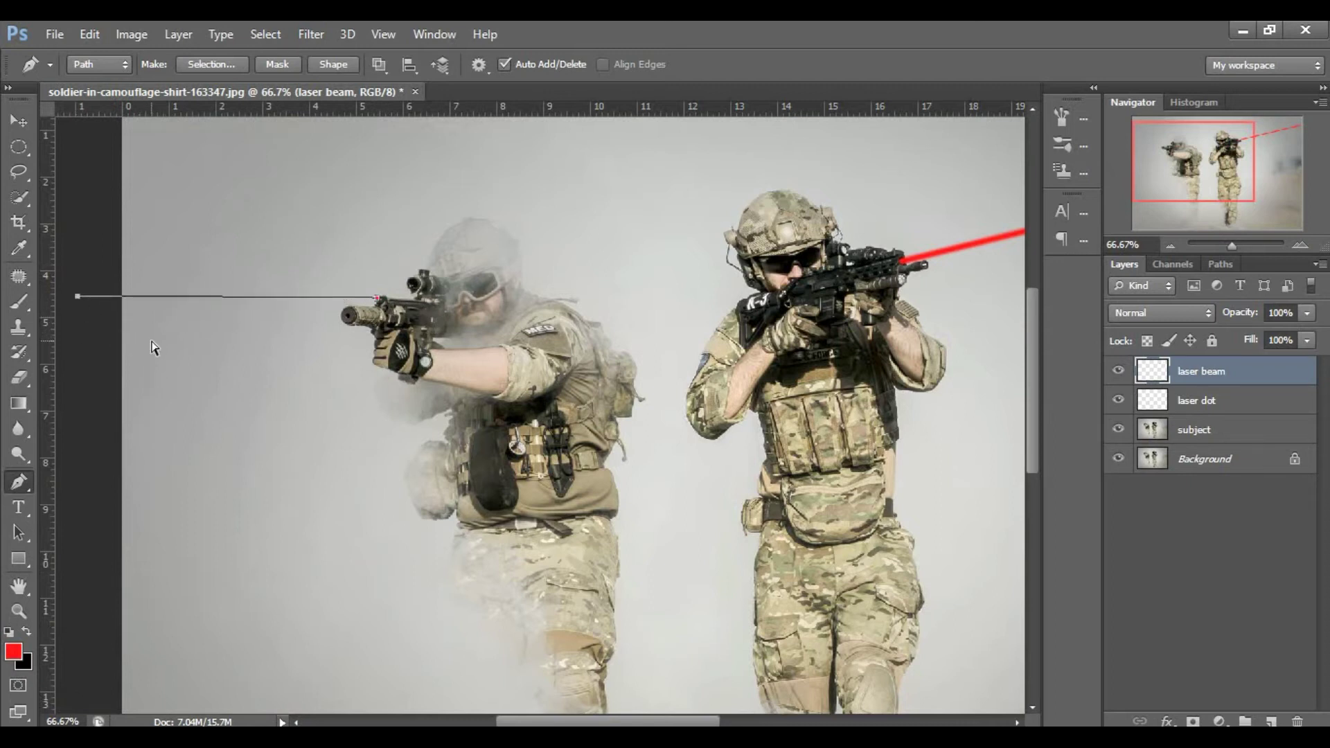
key("ctrl+alt+z")
key("ctrl+alt+z")
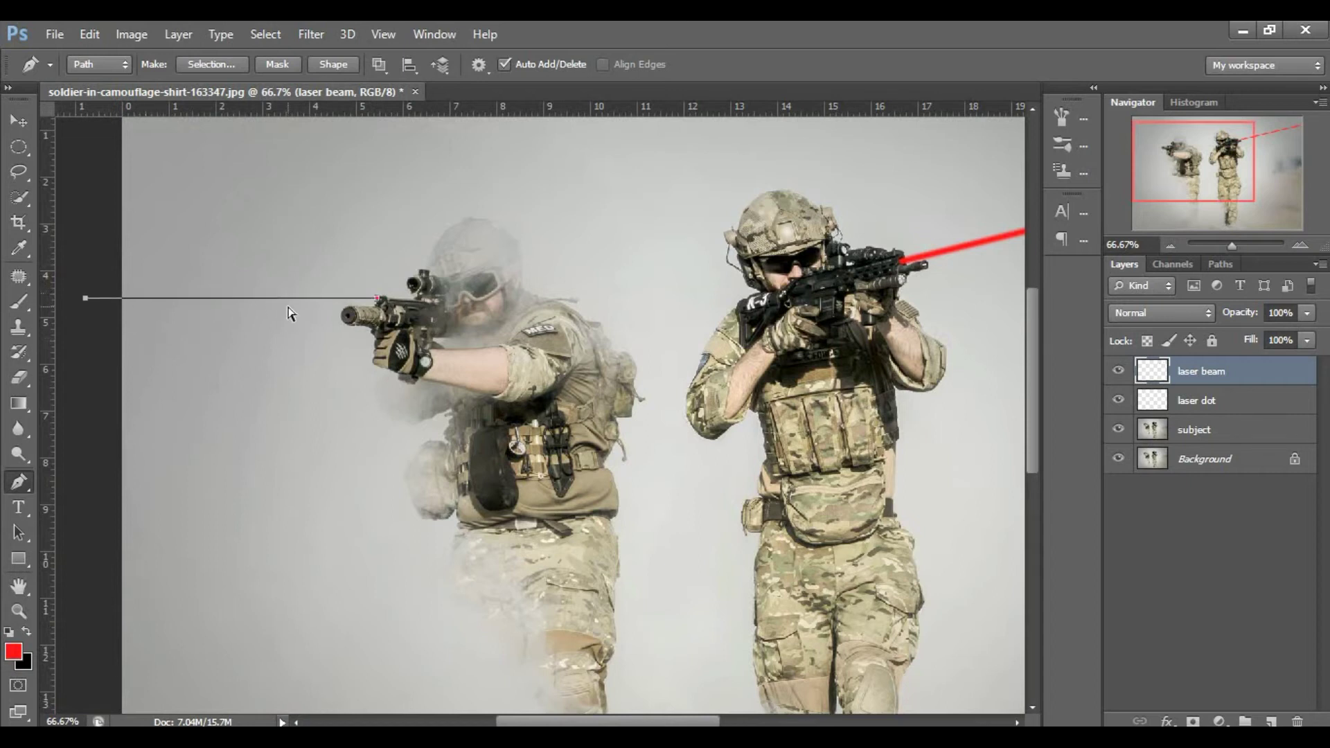
key("ctrl+0")
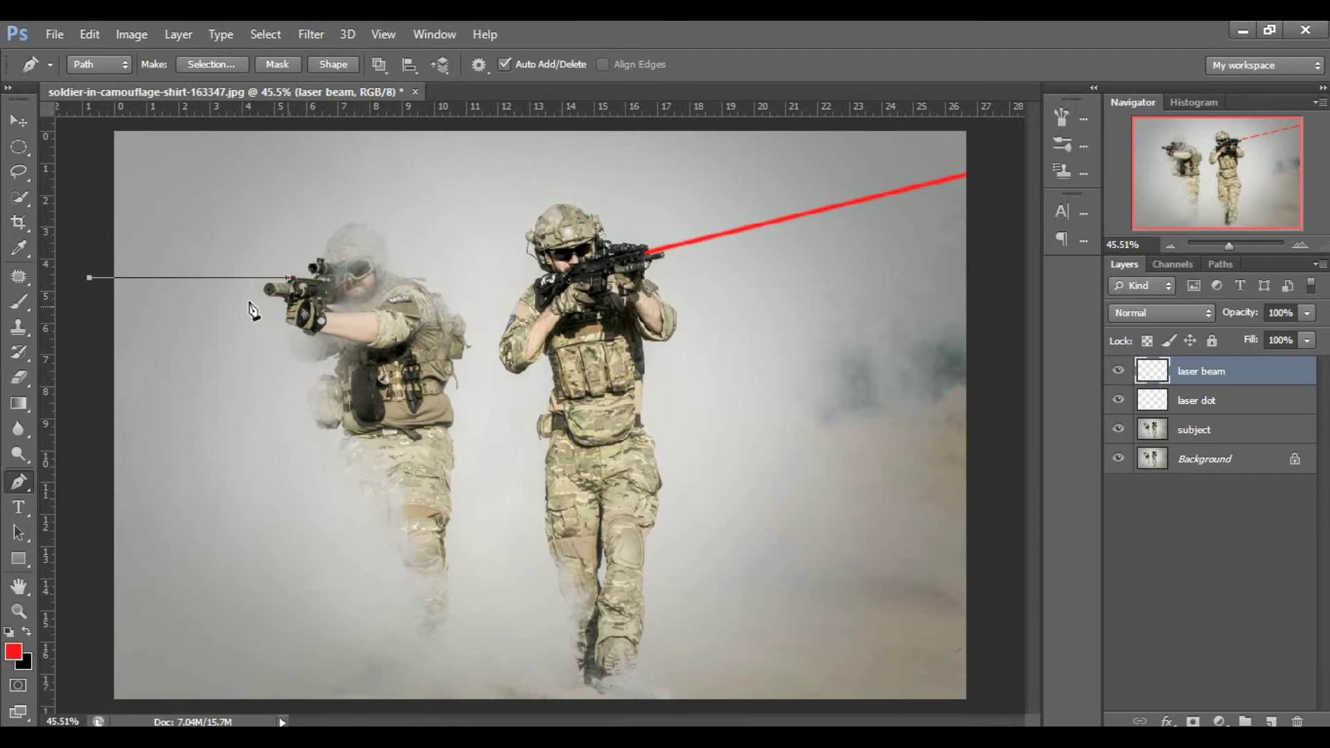
- Brush-stroke the left path into a red beam, then delete the path
right_click(207, 273)
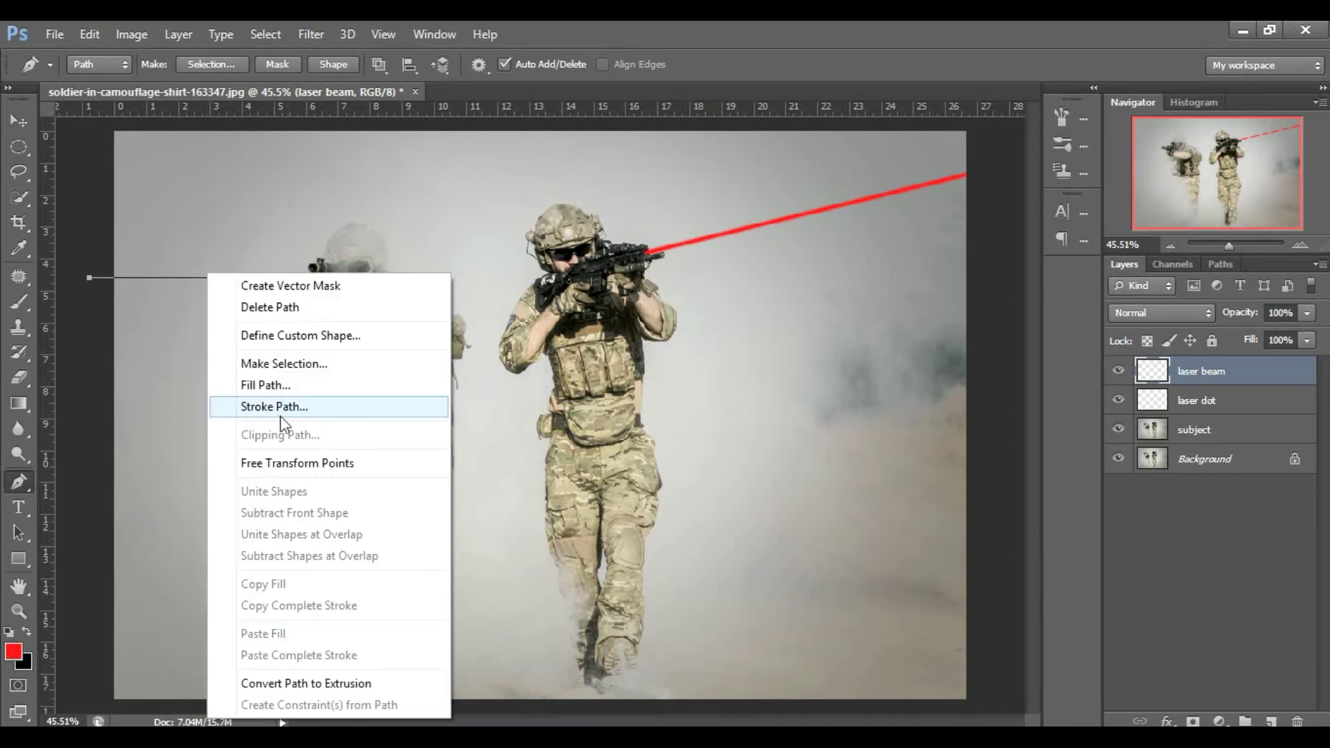
left_click(280, 414)
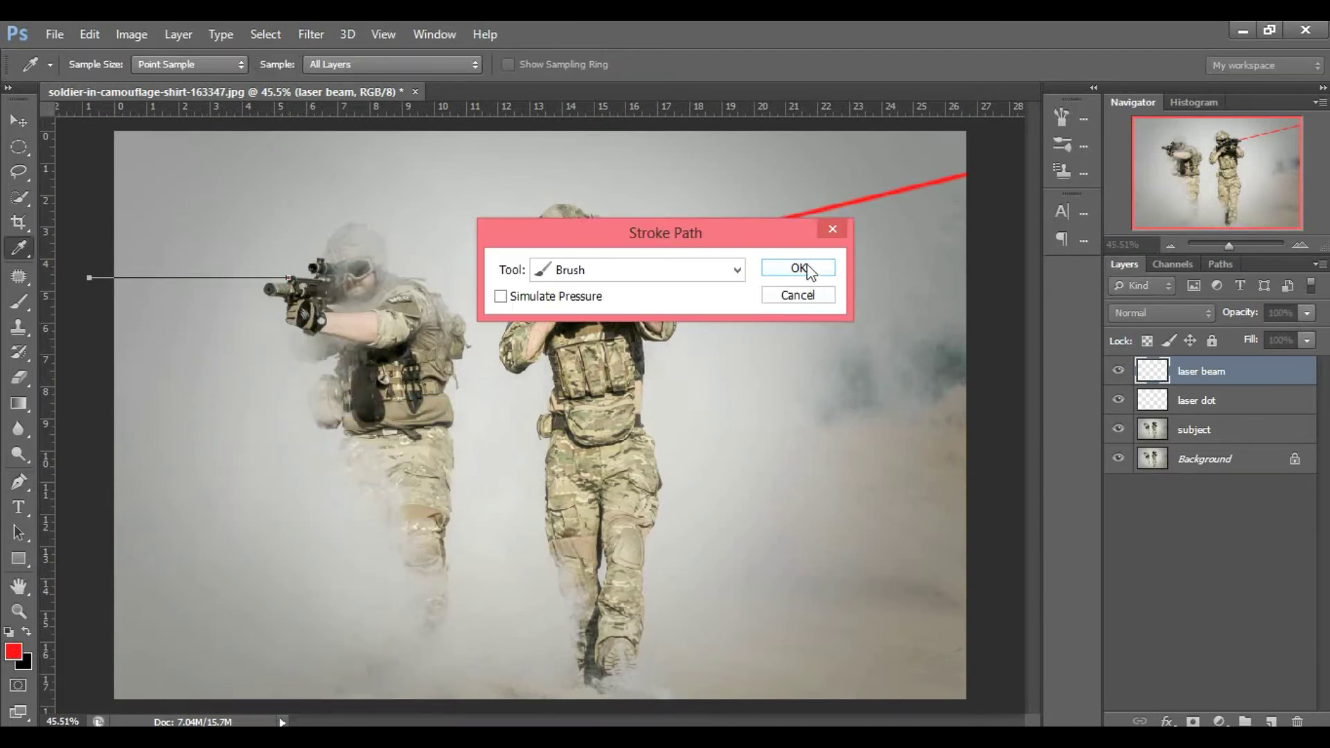
left_click(805, 266)
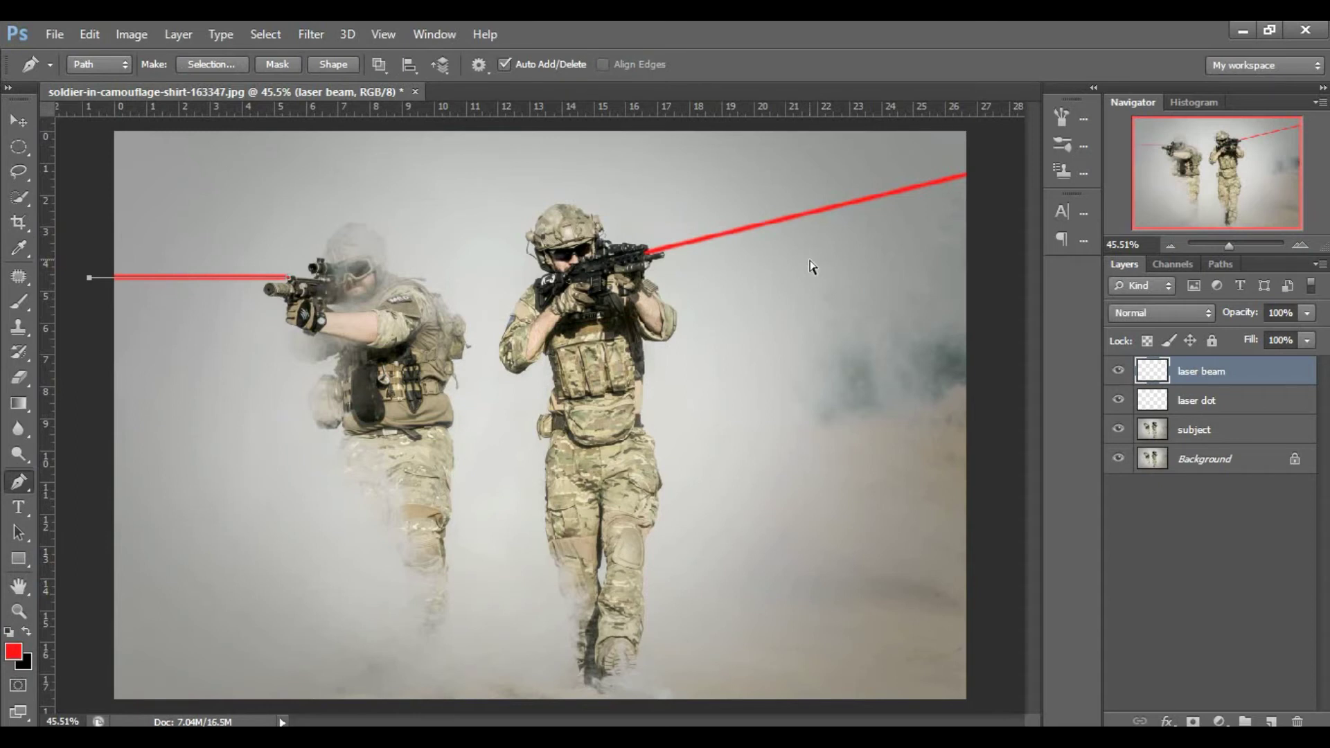
right_click(223, 278)
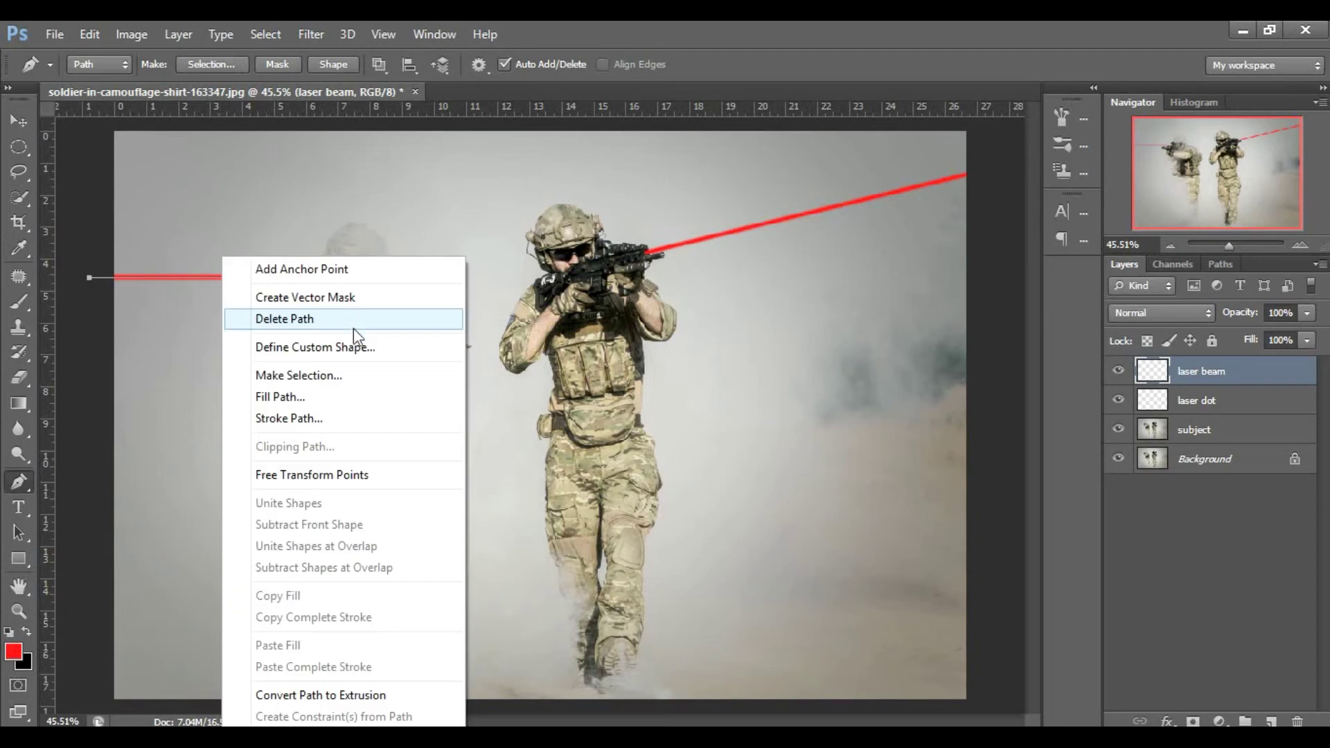
left_click(300, 323)
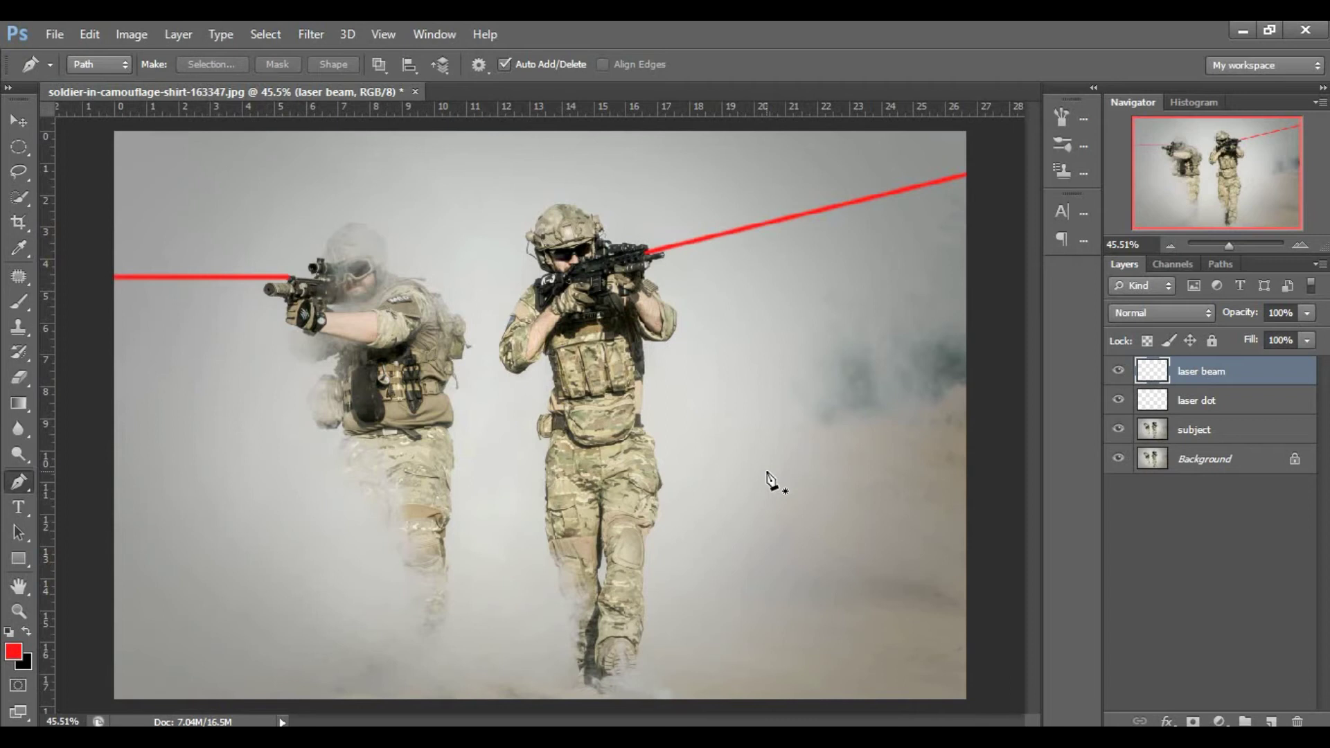
- Reset colours to black and white and hide the laser beam layer
scroll(768, 476, "up", 1)
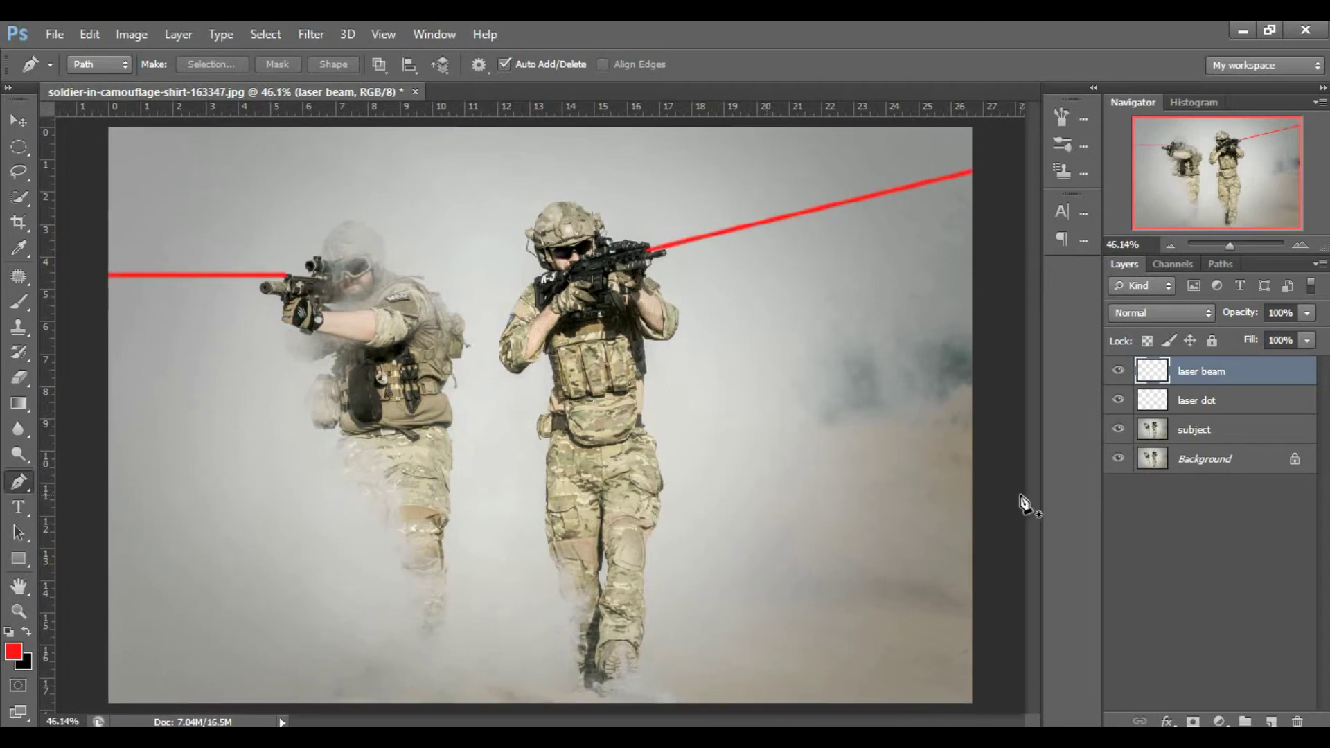
key("d")
left_click(1117, 371)
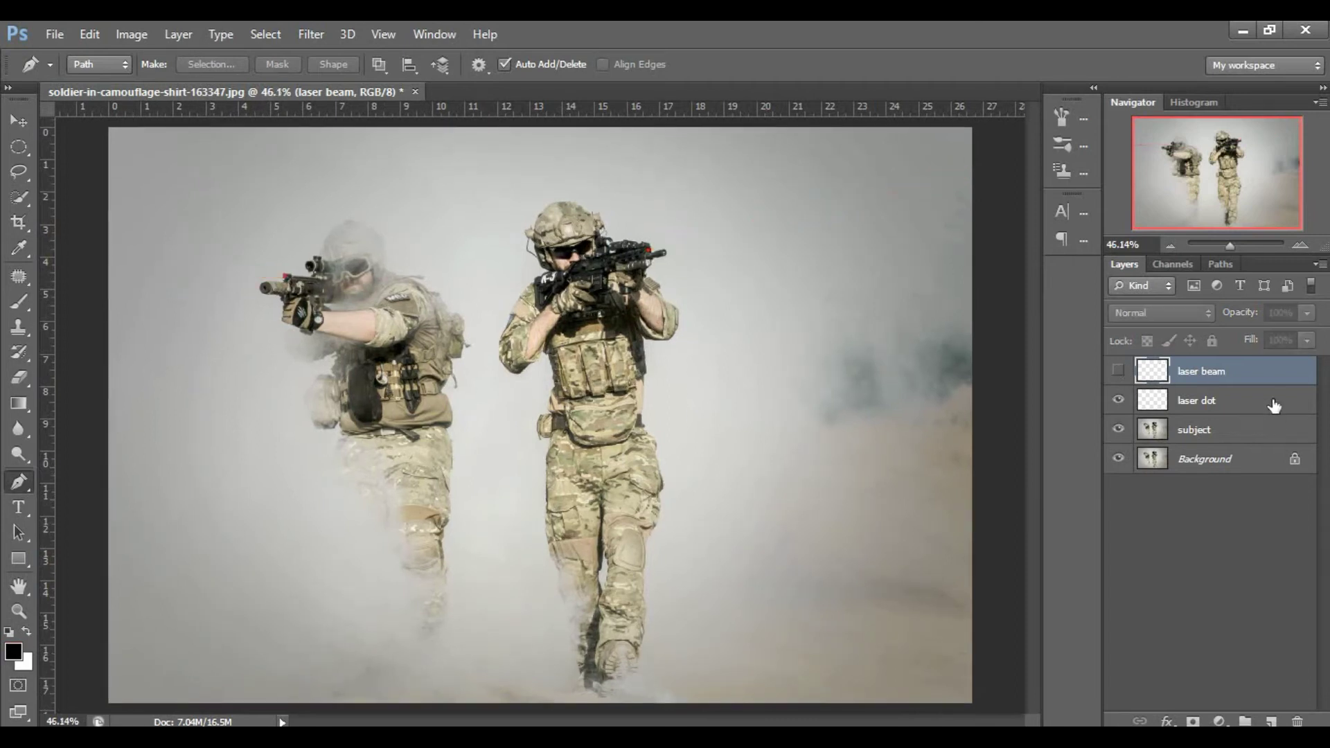
- Add a red Outer Glow layer style to the laser dot layer
left_click(1274, 405)
double_click(1275, 405)
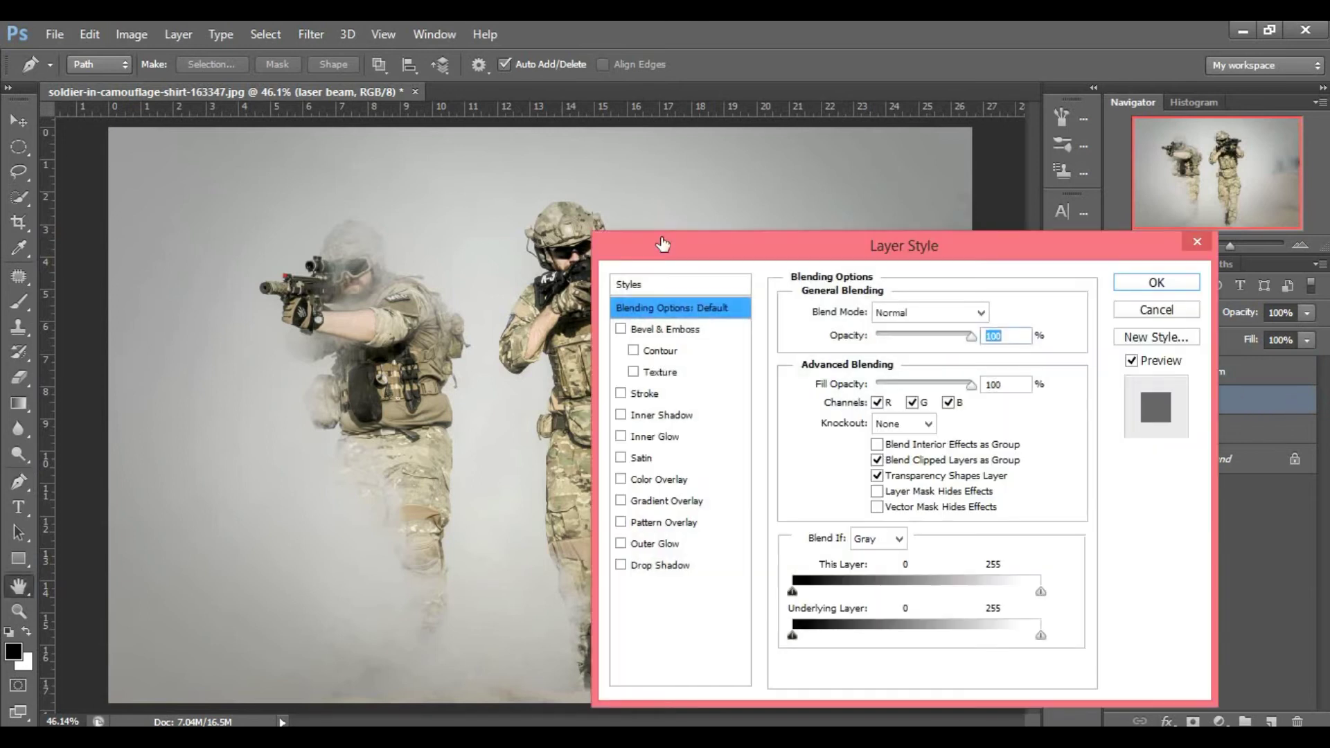
mouse_move(797, 257)
left_mouse_down()
mouse_move(1046, 111)
mouse_move(960, 107)
left_mouse_up()
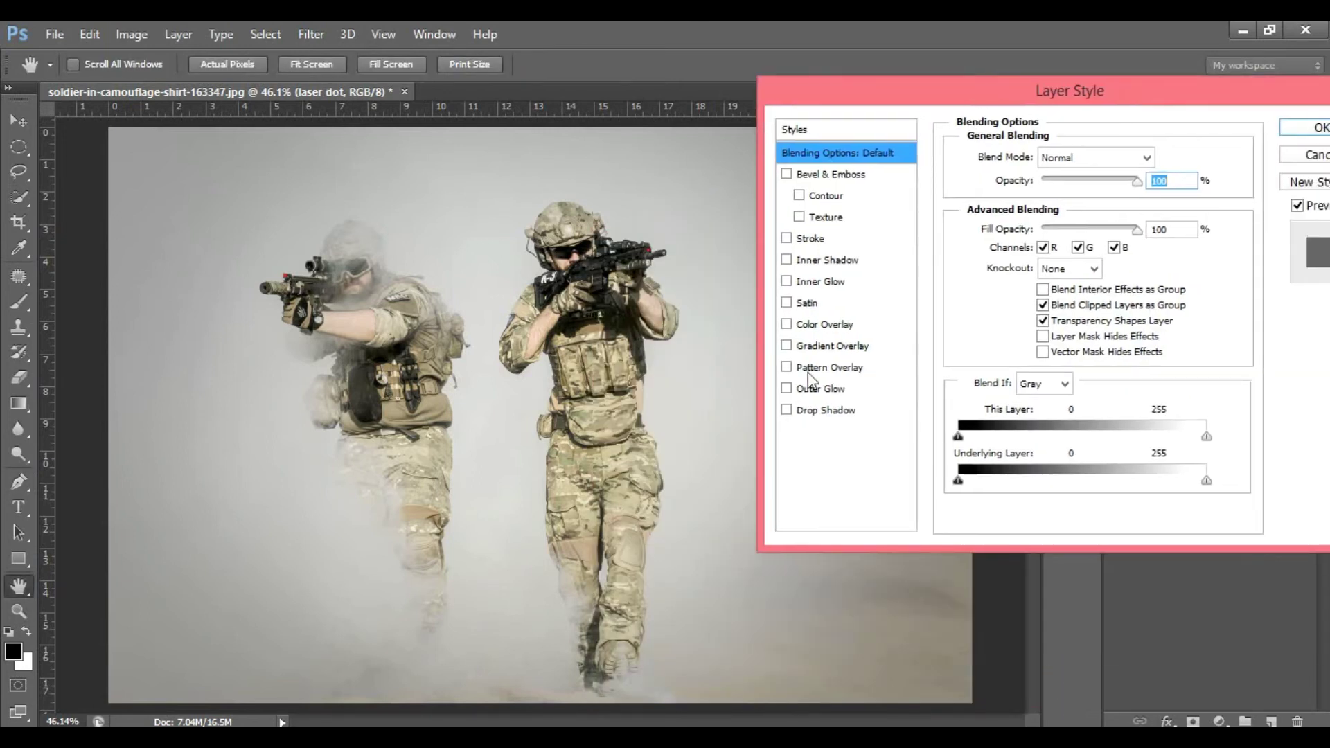
left_click(822, 391)
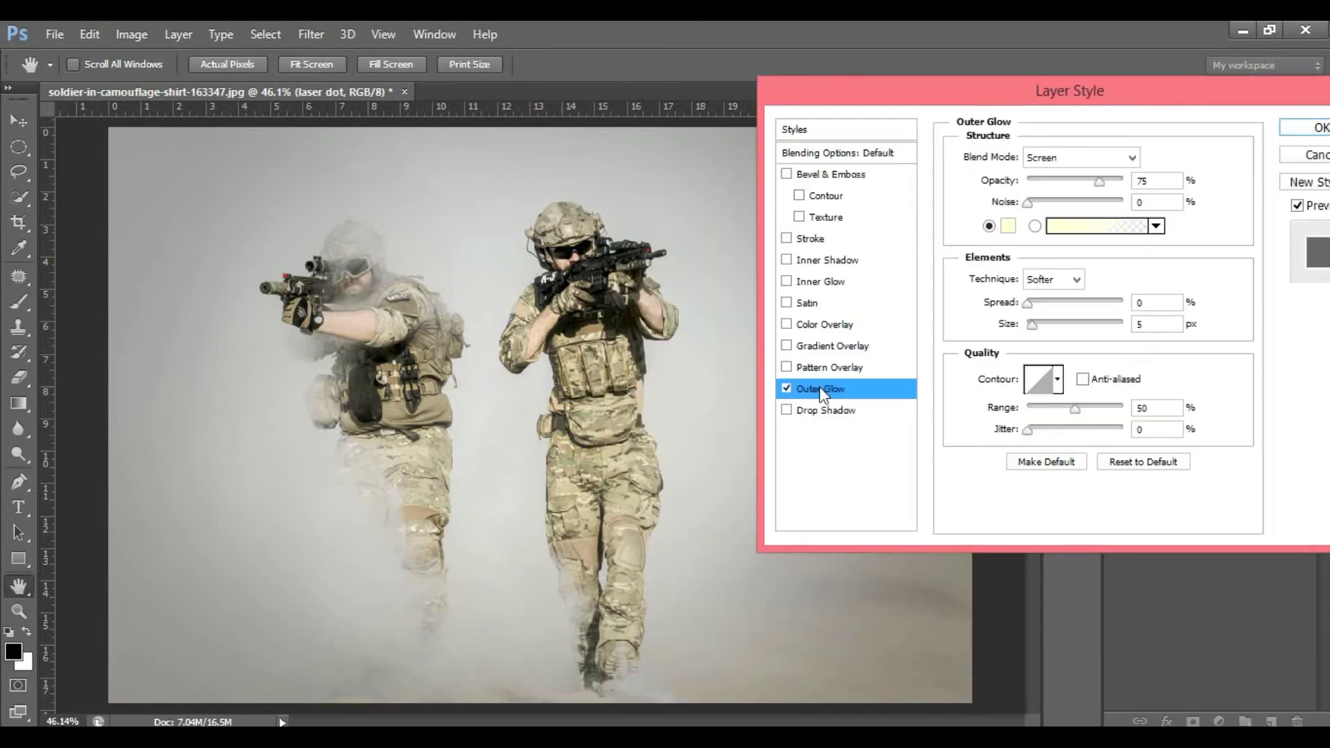
left_click(1009, 226)
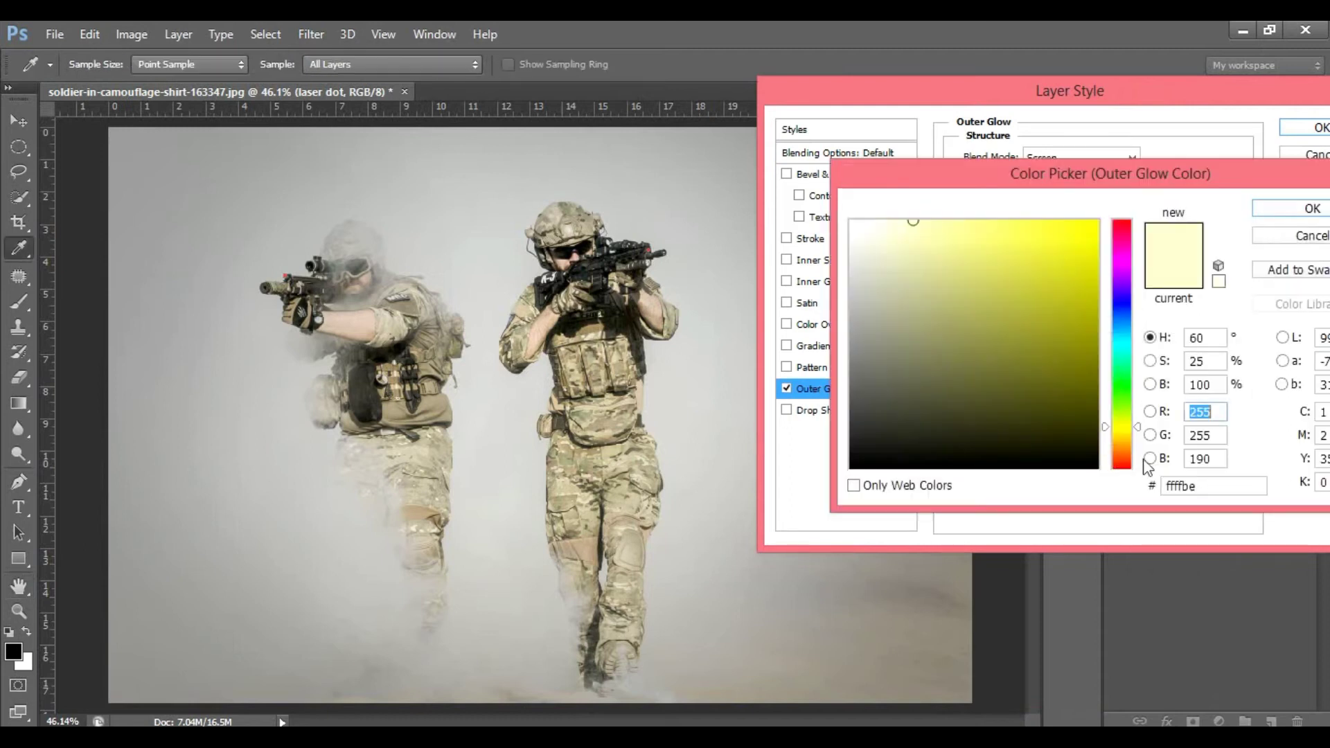
mouse_move(1138, 429)
left_mouse_down()
mouse_move(1122, 221)
mouse_move(1065, 218)
left_mouse_up()
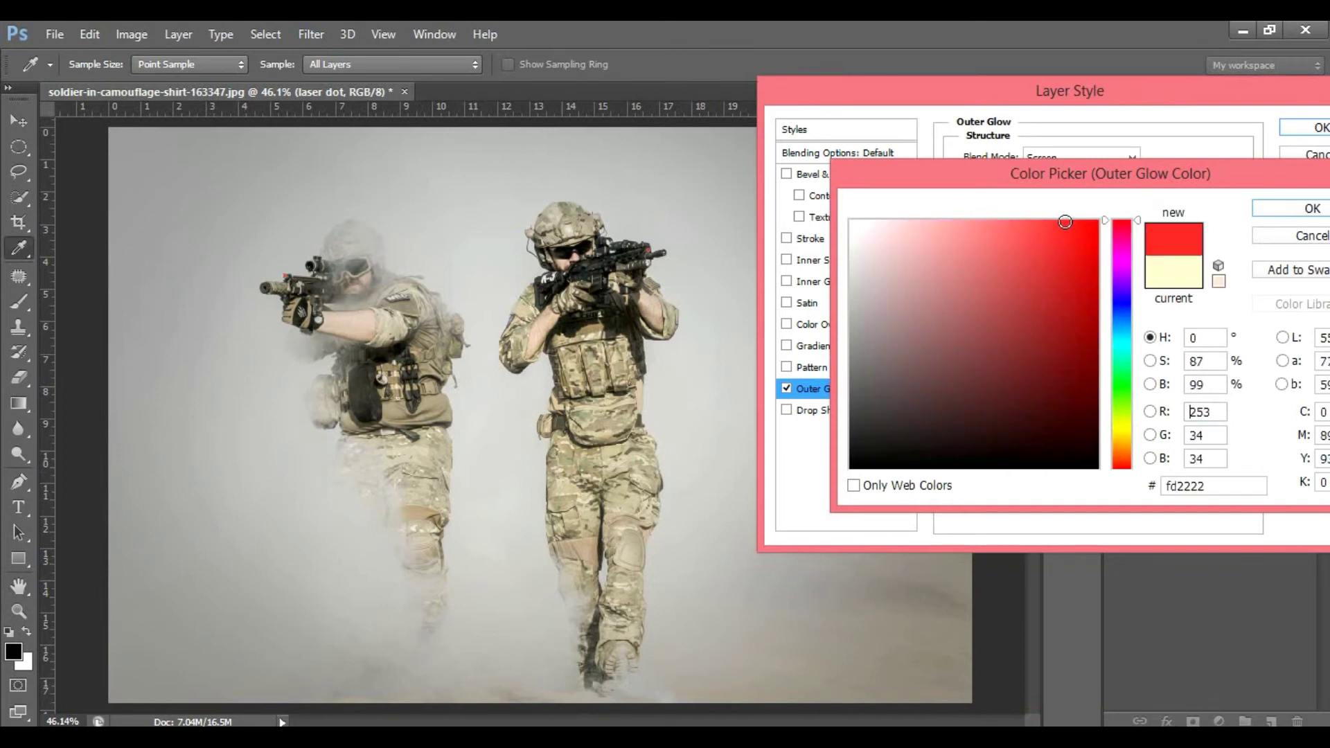
left_click(1278, 209)
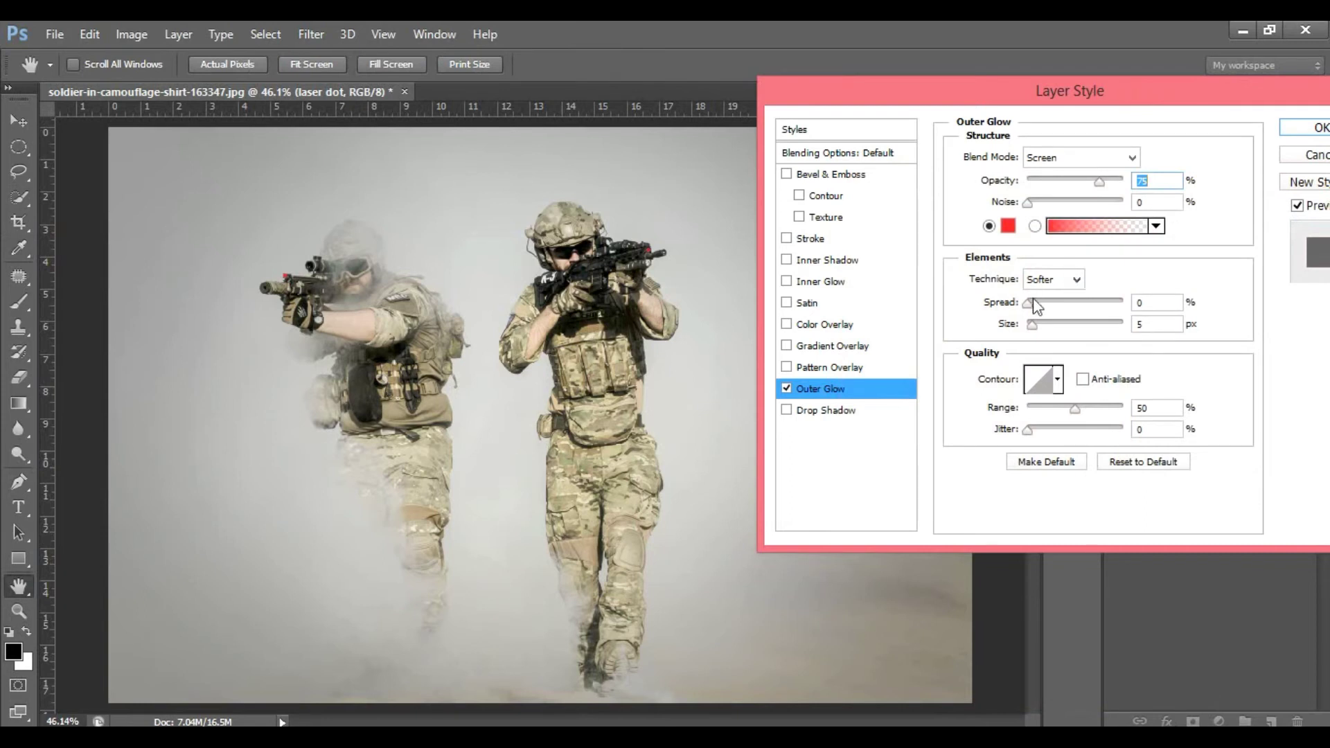
- Widen the glow spread to 17% at 18 px size, apply it, and fit the photo on screen
key("ctrl+1")
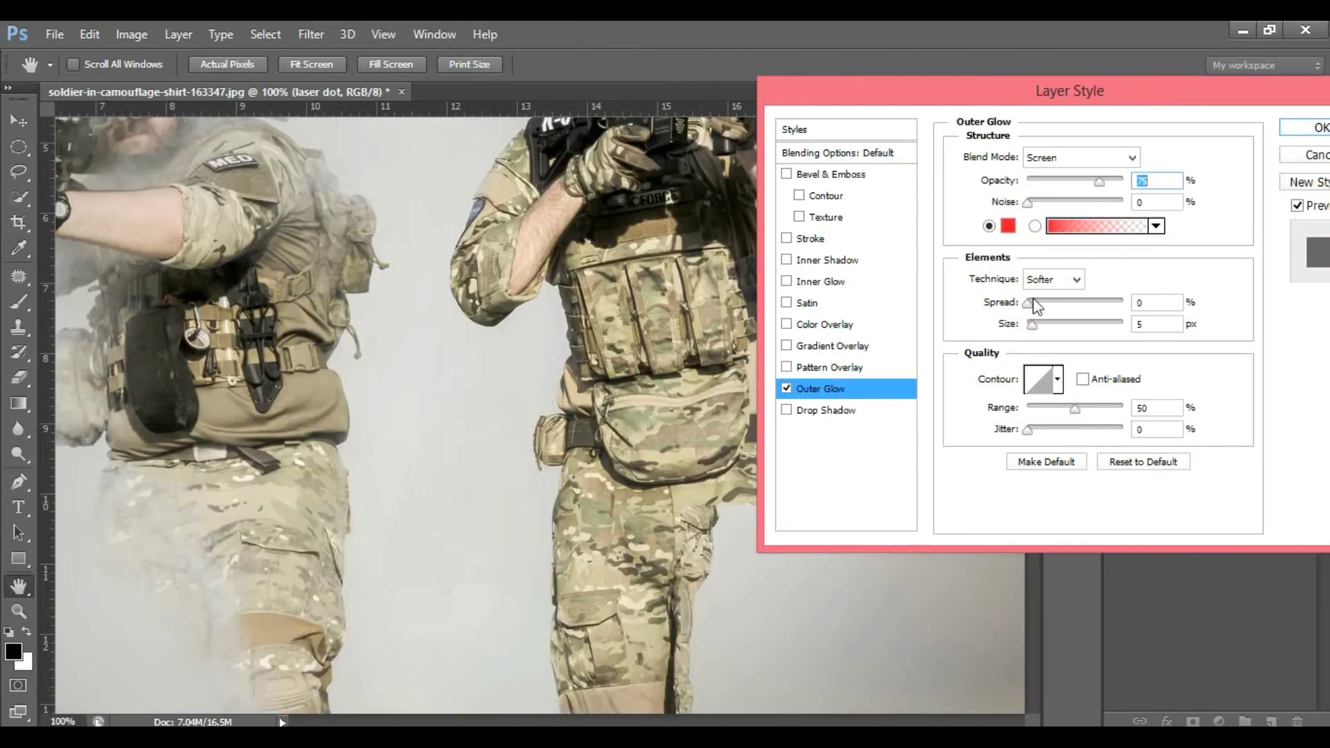
mouse_move(609, 291)
left_mouse_down()
mouse_move(367, 566)
mouse_move(375, 606)
left_mouse_up()
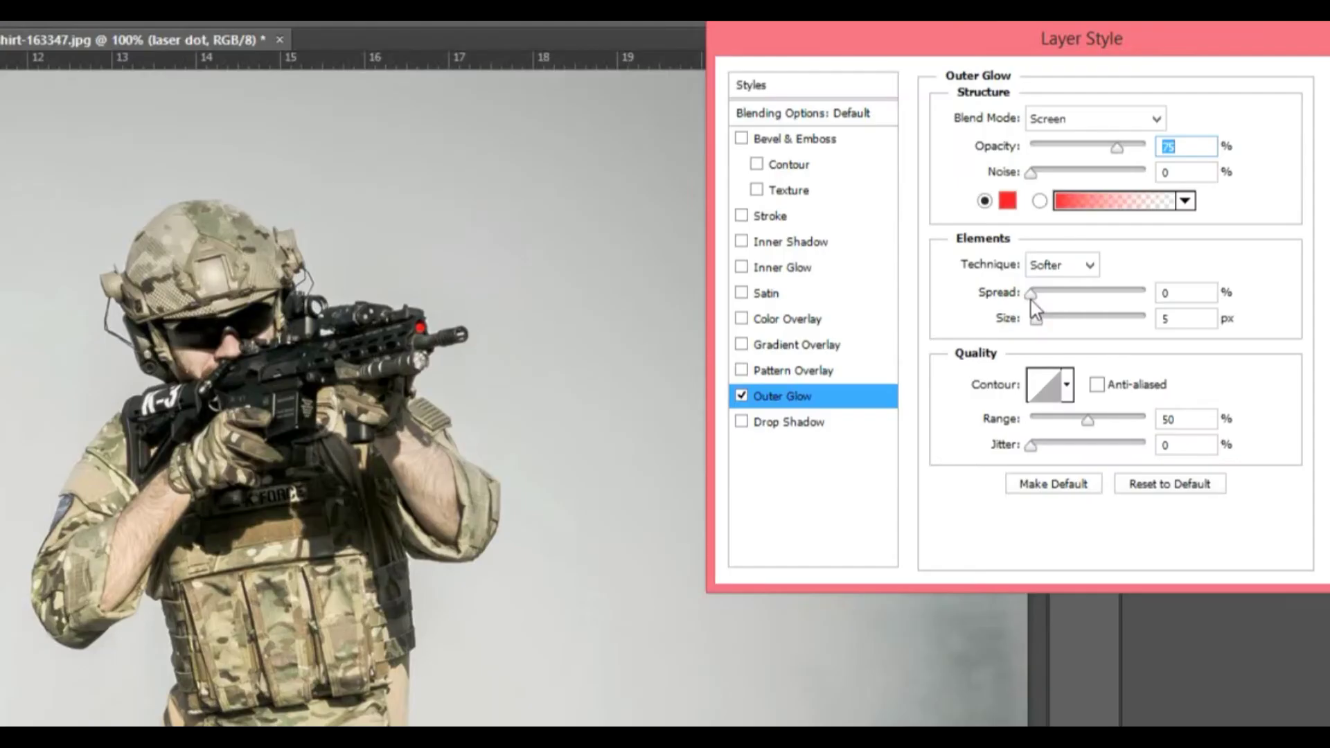
mouse_move(1028, 303)
left_mouse_down()
mouse_move(1048, 324)
mouse_move(1042, 295)
left_mouse_up()
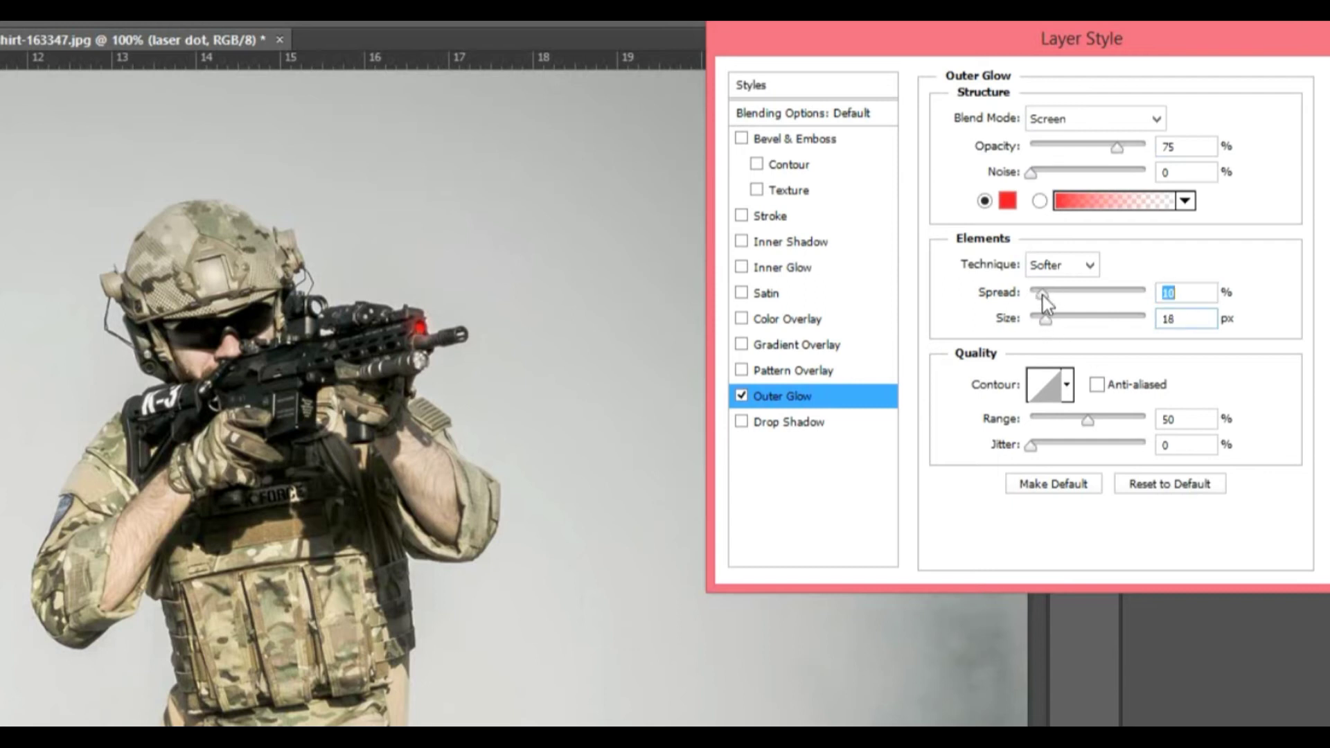
mouse_move(1044, 295)
left_mouse_down()
mouse_move(1062, 302)
mouse_move(1050, 298)
left_mouse_up()
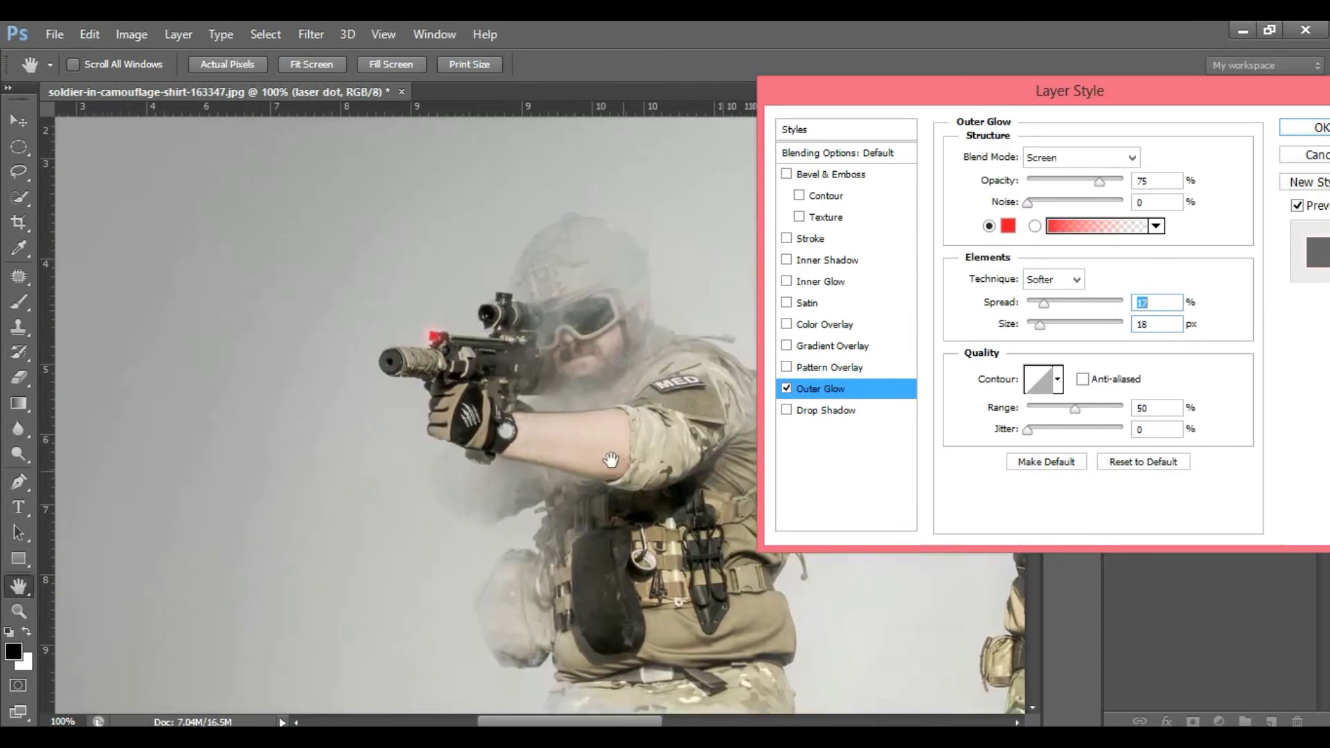
left_click_drag(609, 451, 443, 409)
left_click(1319, 129)
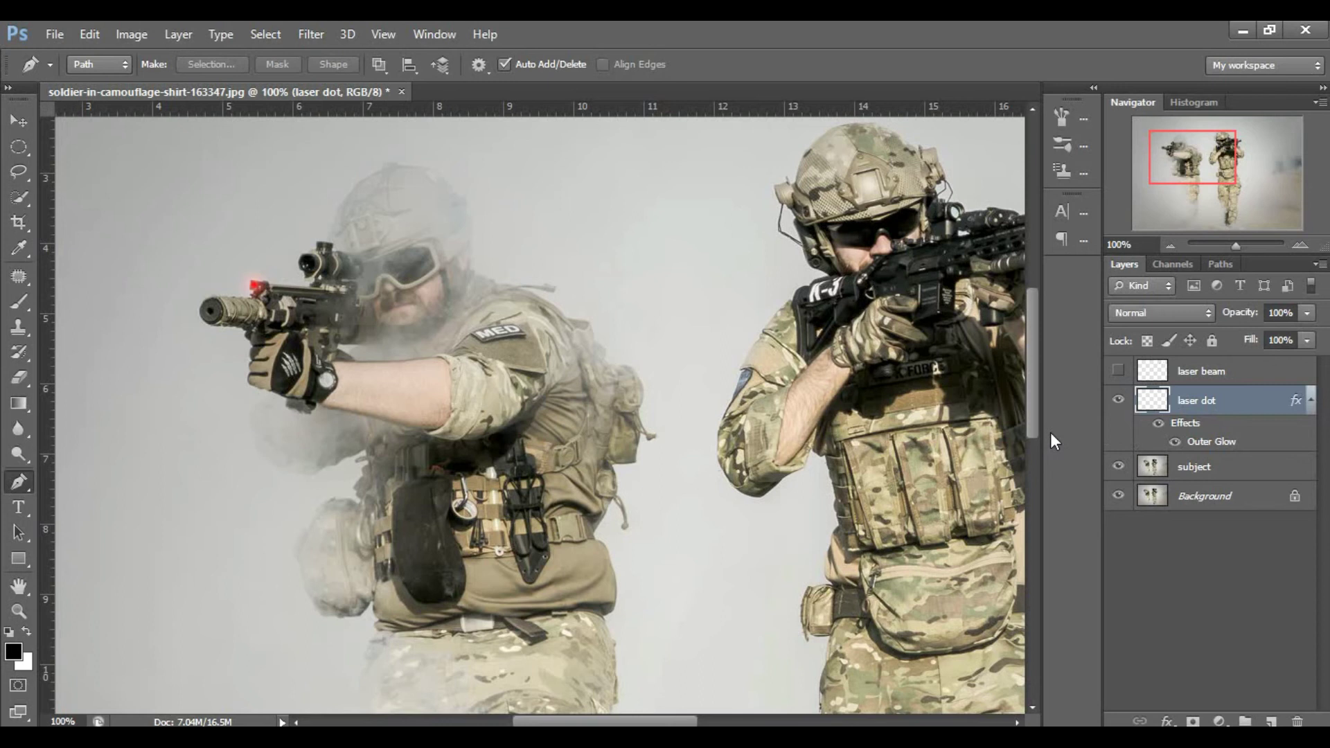
key("ctrl+0")
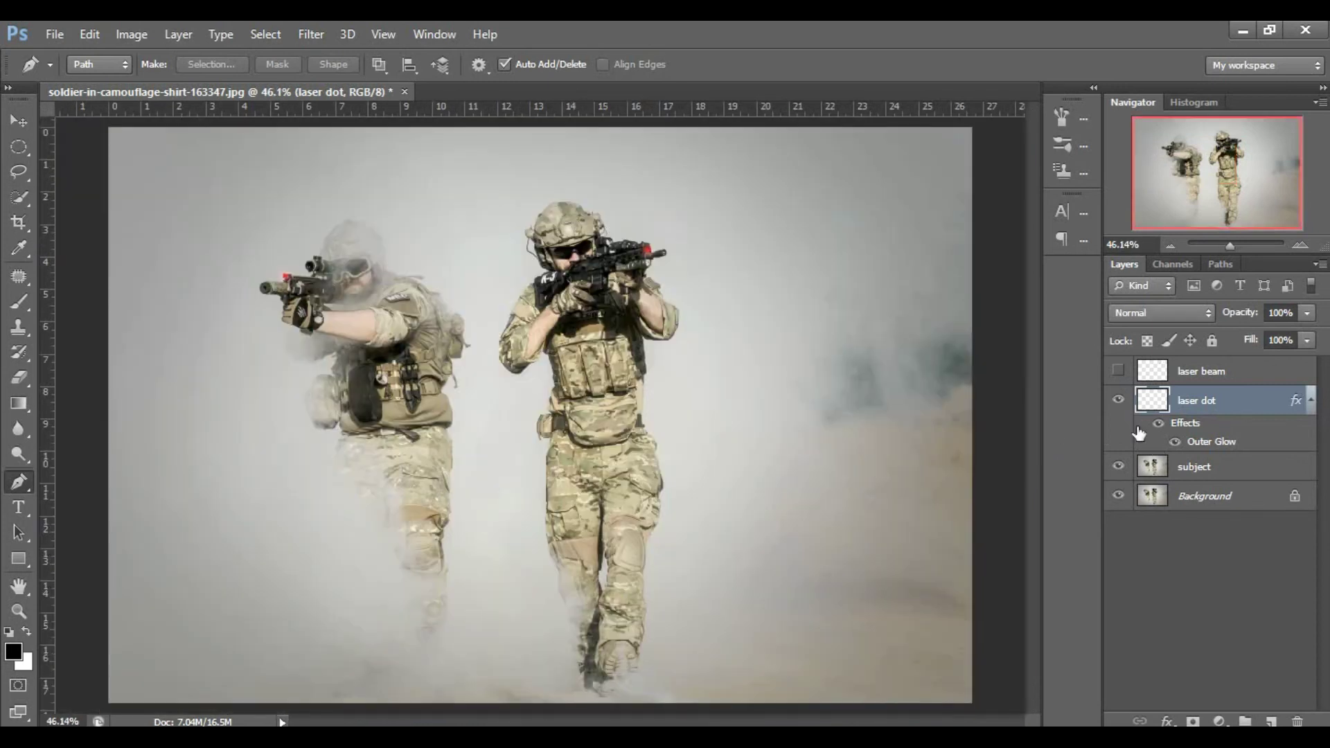
- Show the laser beam layer and add a Levels adjustment layer above the subject
left_click(1117, 371)
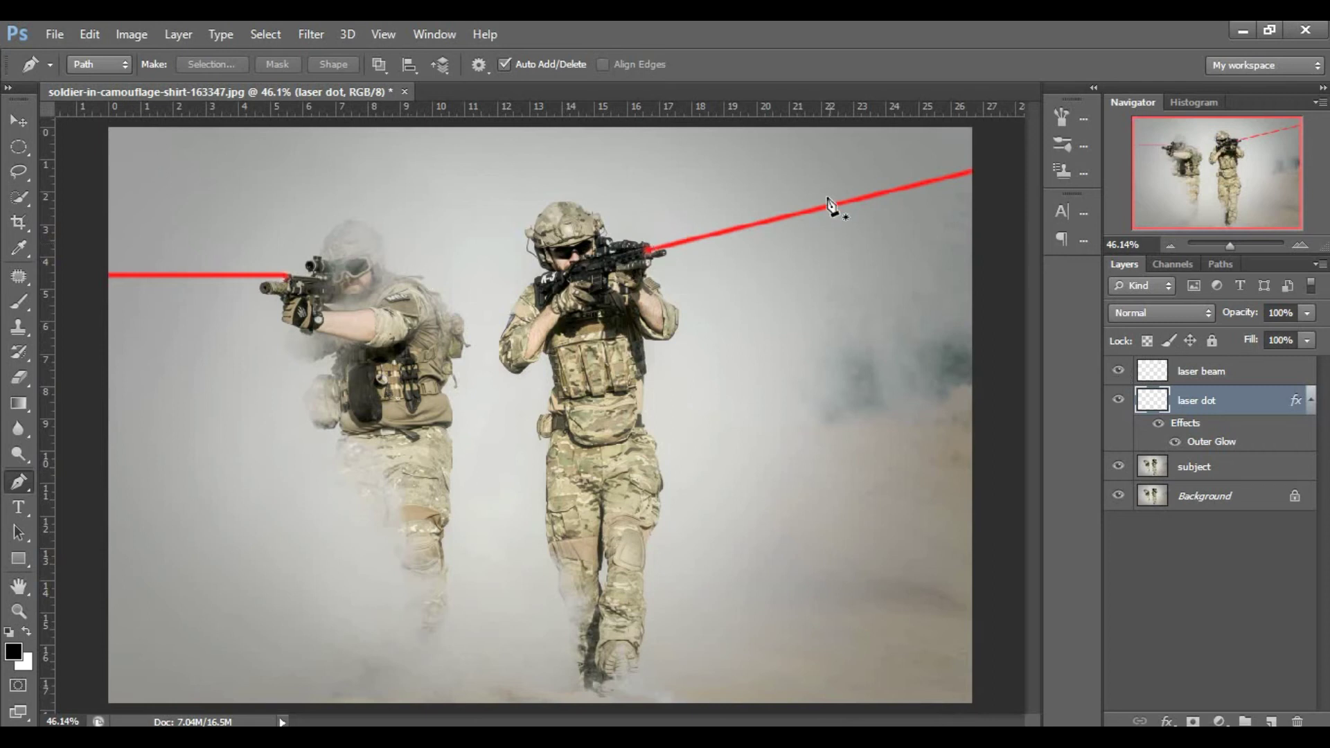
left_click(1230, 466)
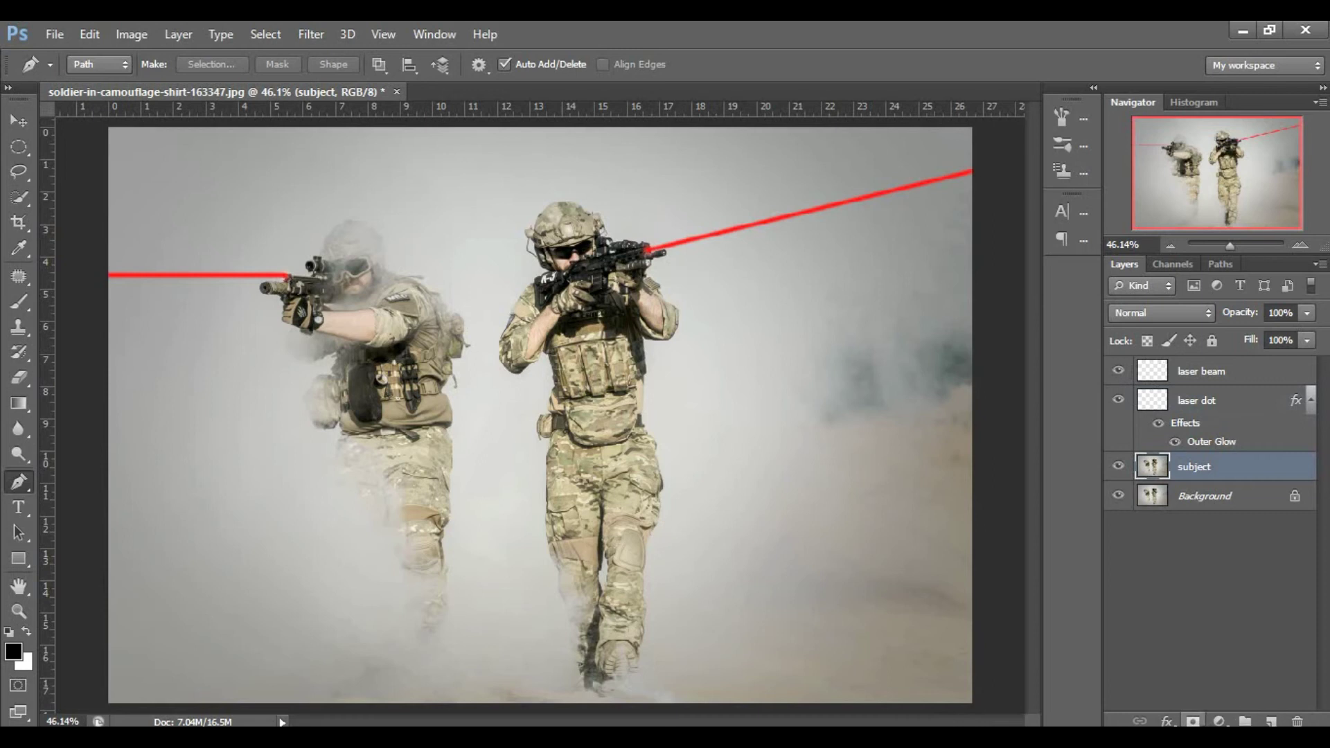
left_click(1218, 721)
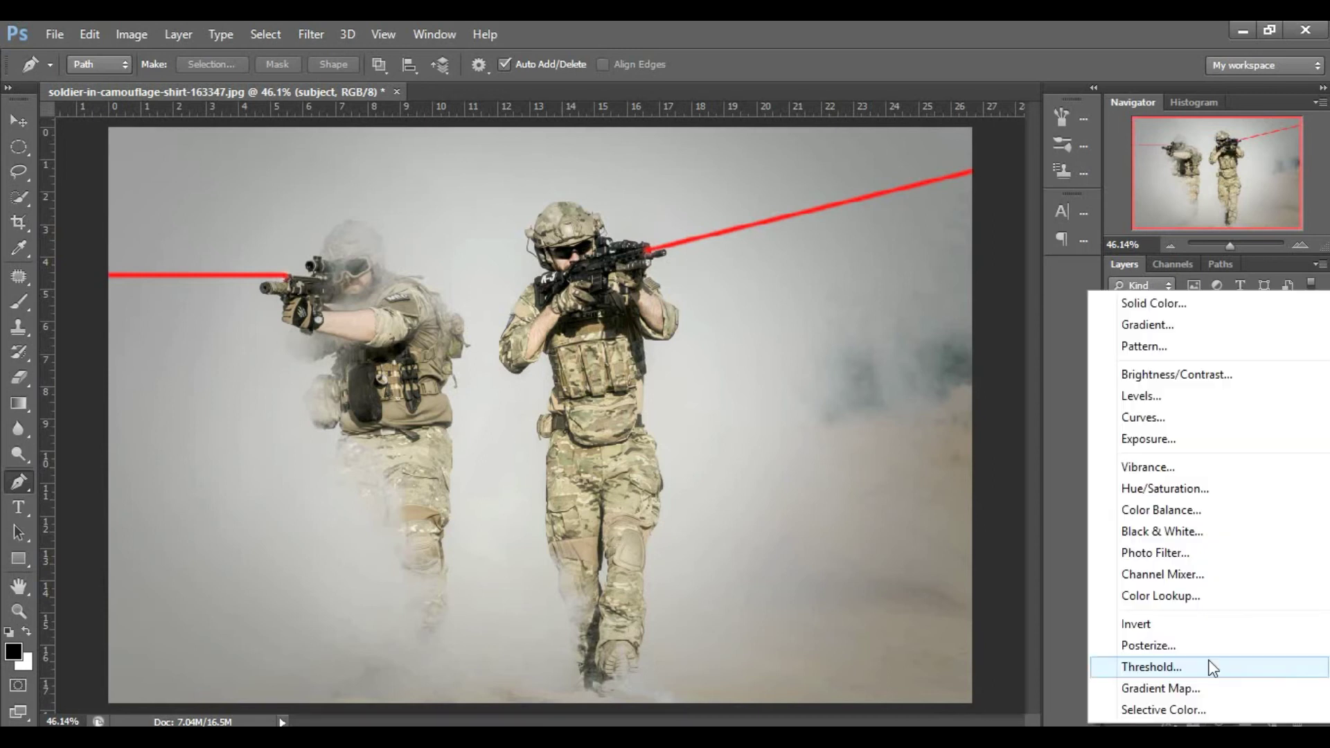
left_click(1171, 397)
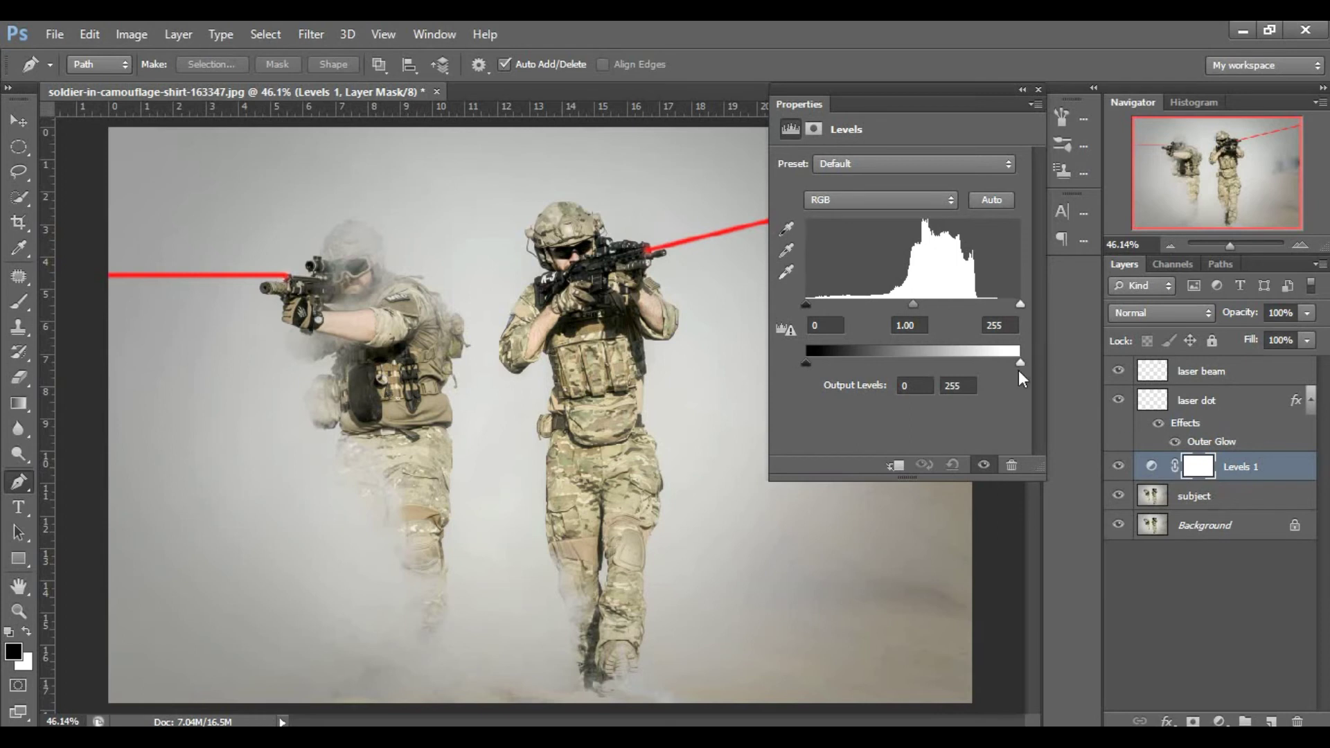
- Darken the photo with Levels output whites at 54 and midtones at 0.87
left_click_drag(1019, 363, 1018, 363)
left_click_drag(895, 365, 874, 365)
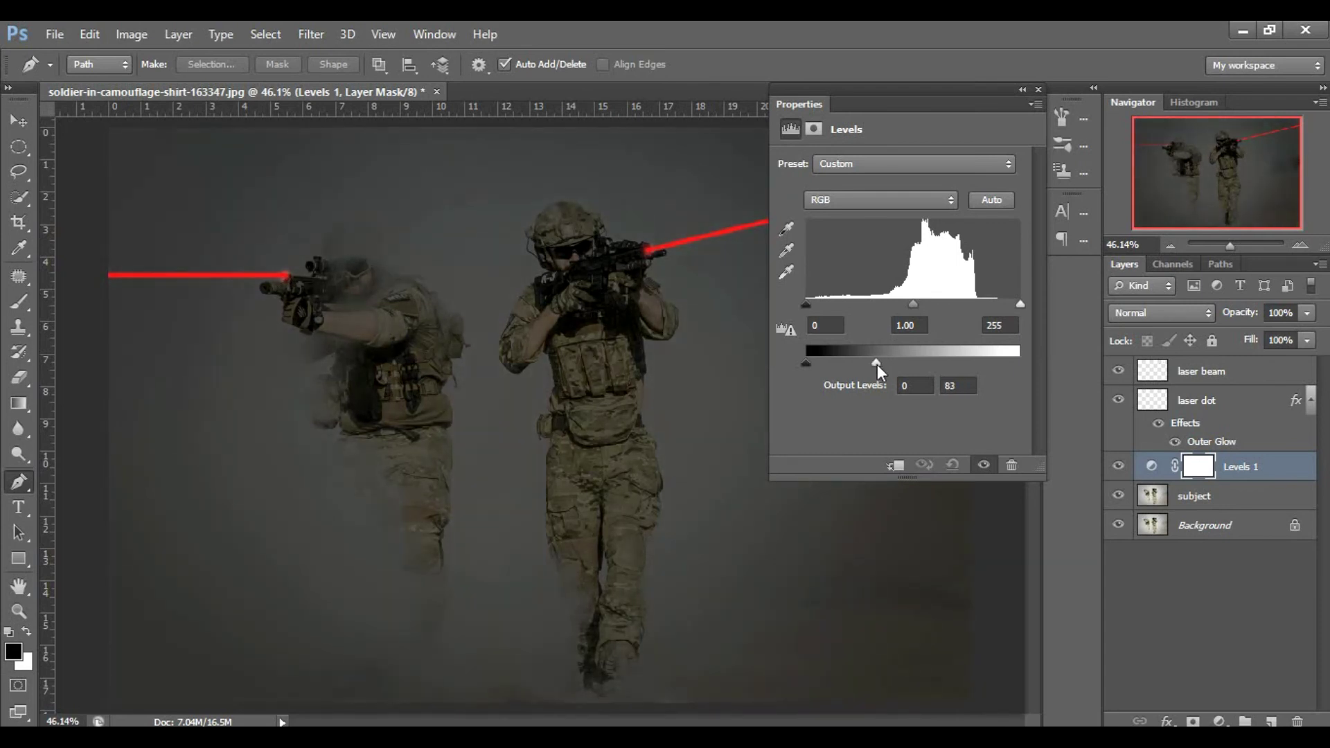
left_click_drag(876, 365, 863, 364)
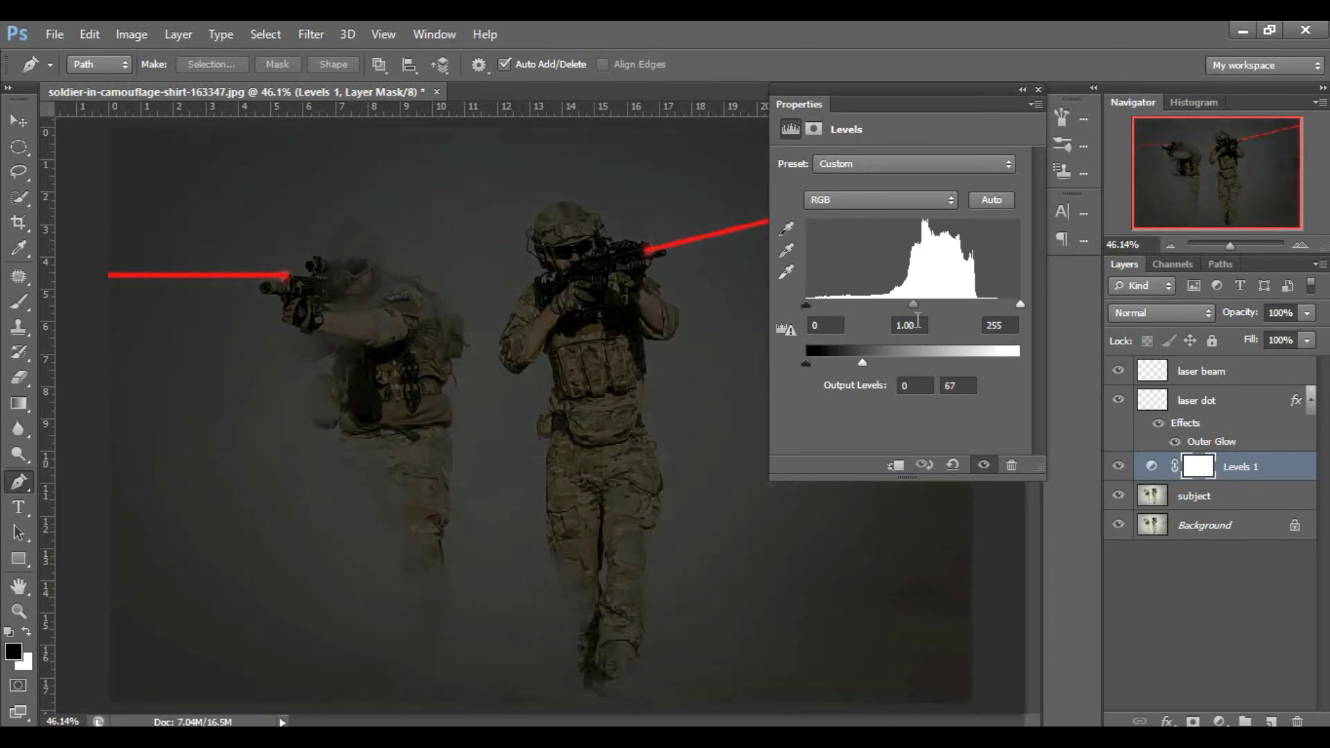
left_click_drag(920, 308, 928, 308)
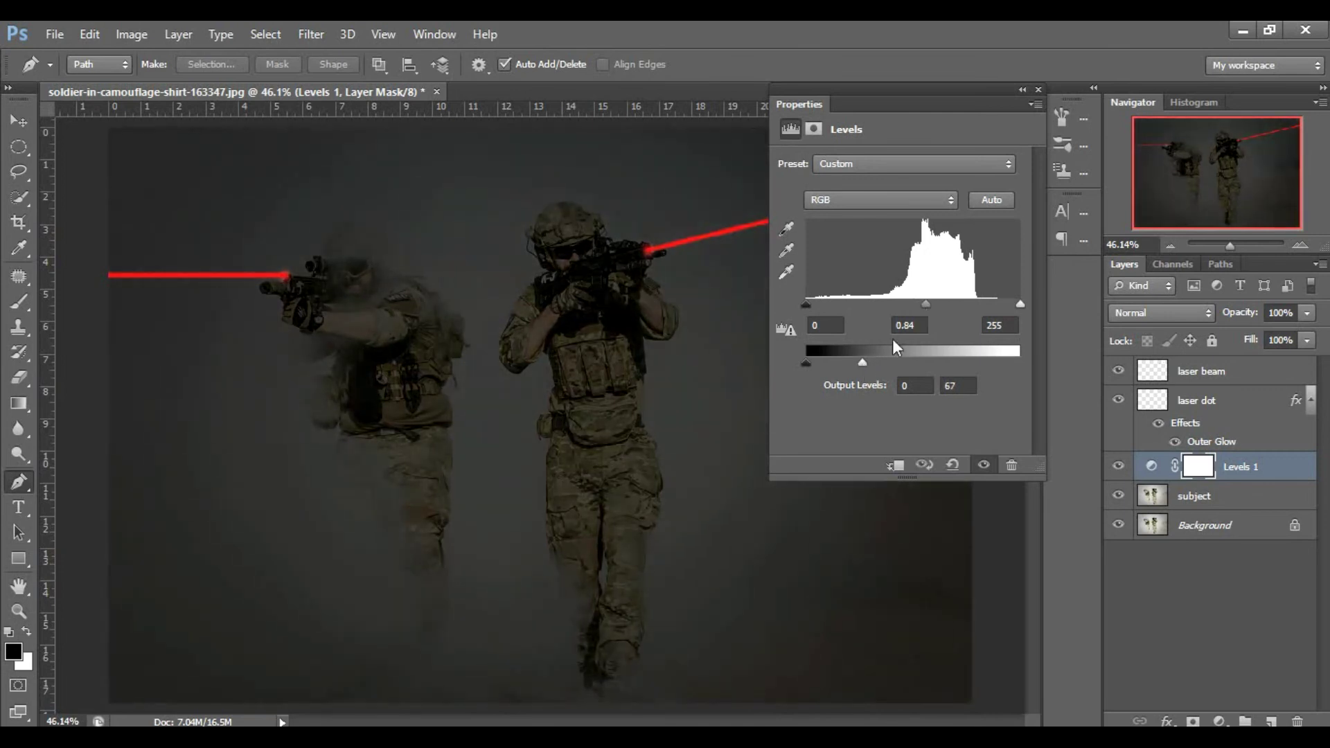
left_click_drag(853, 360, 850, 360)
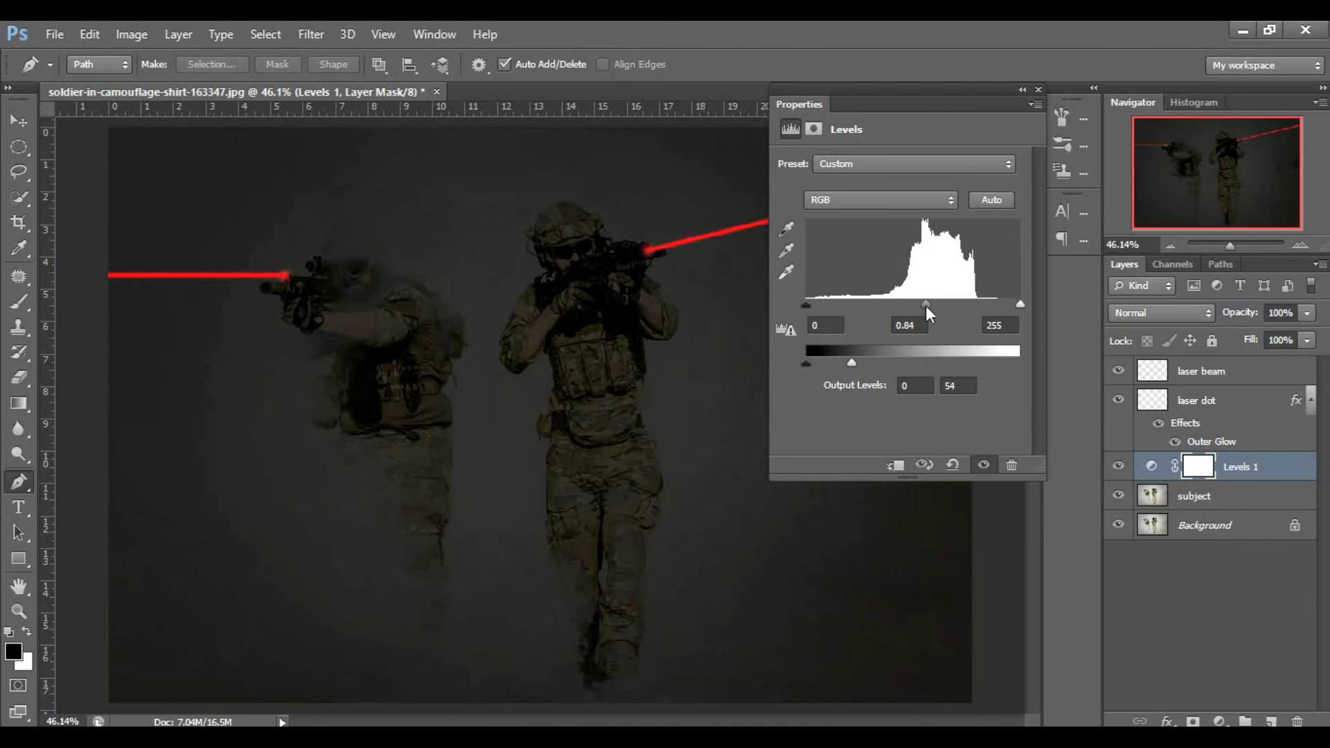
left_click_drag(925, 306, 922, 306)
left_click(1038, 89)
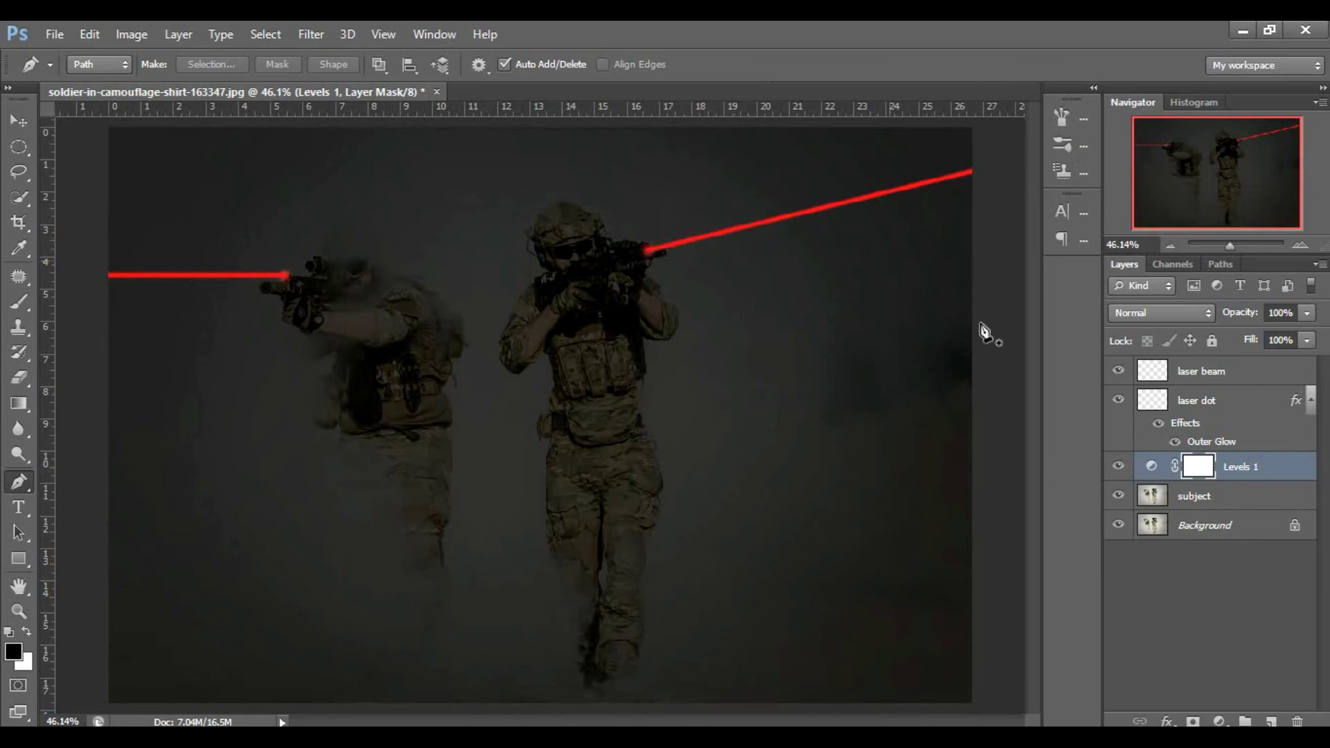
- Group the laser dot and laser beam layers as 'laser' and lower the group's opacity to about 85%
left_click(1244, 402)
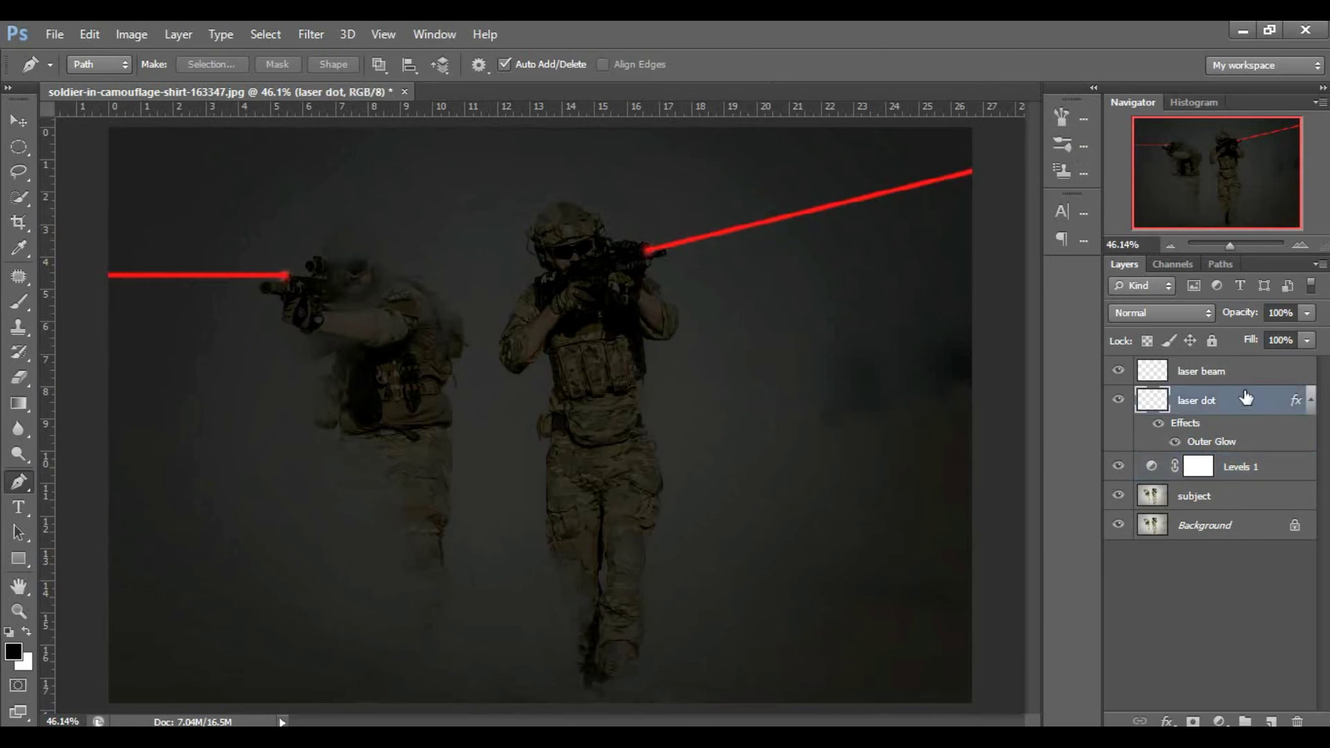
left_click(1247, 377, "shift")
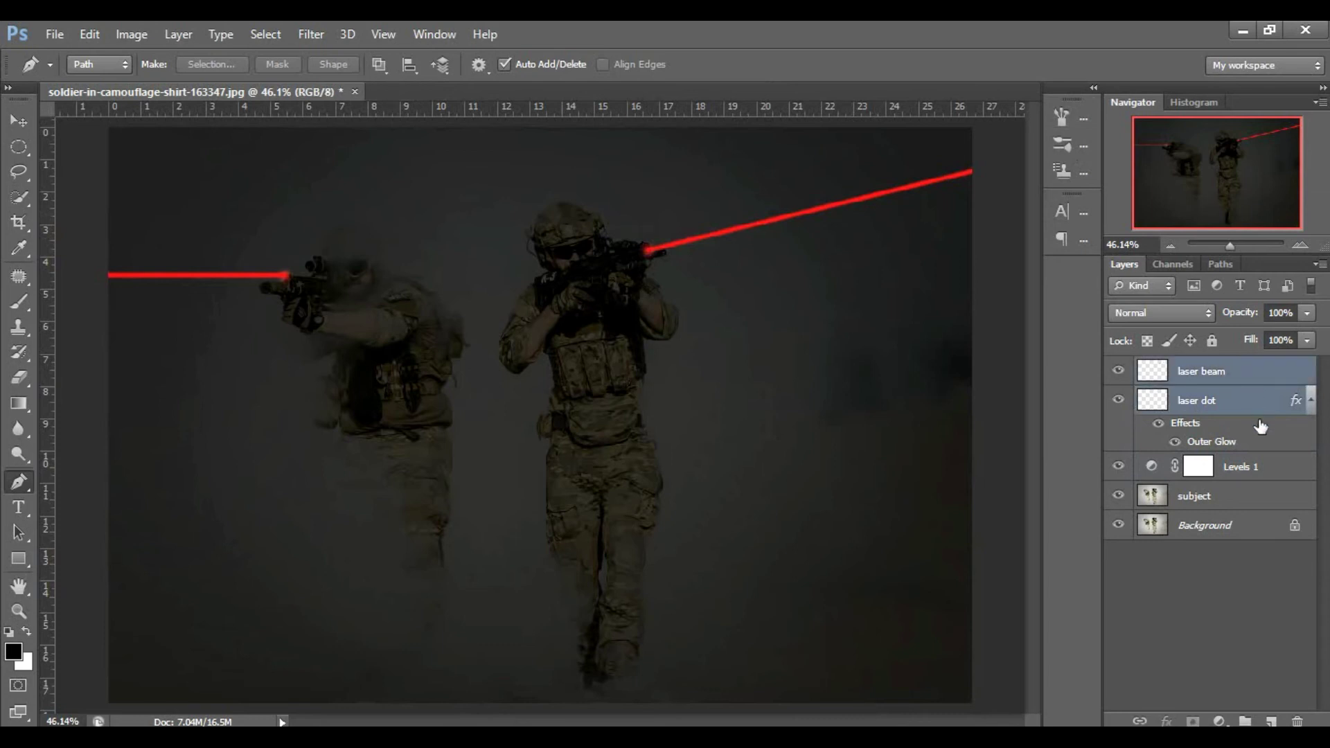
key("ctrl+g")
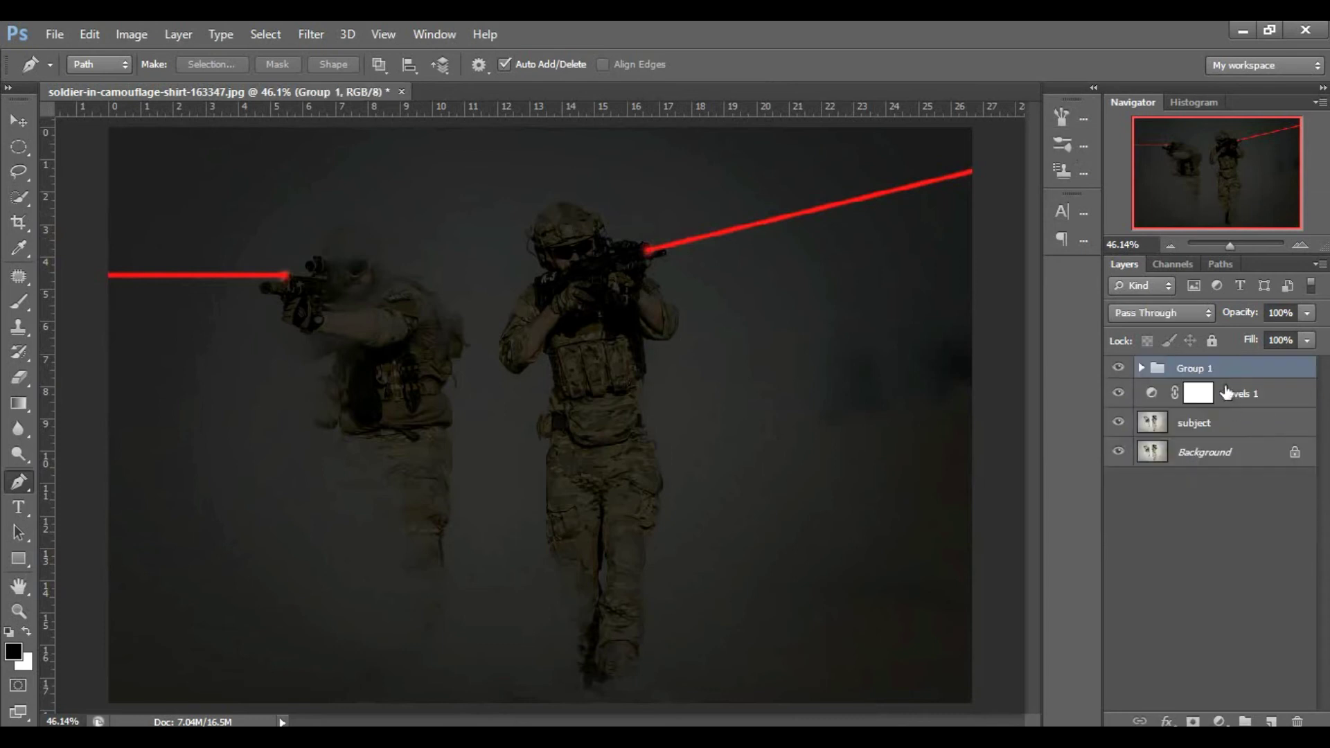
double_click(1195, 365)
type("Ler")
key("Return")
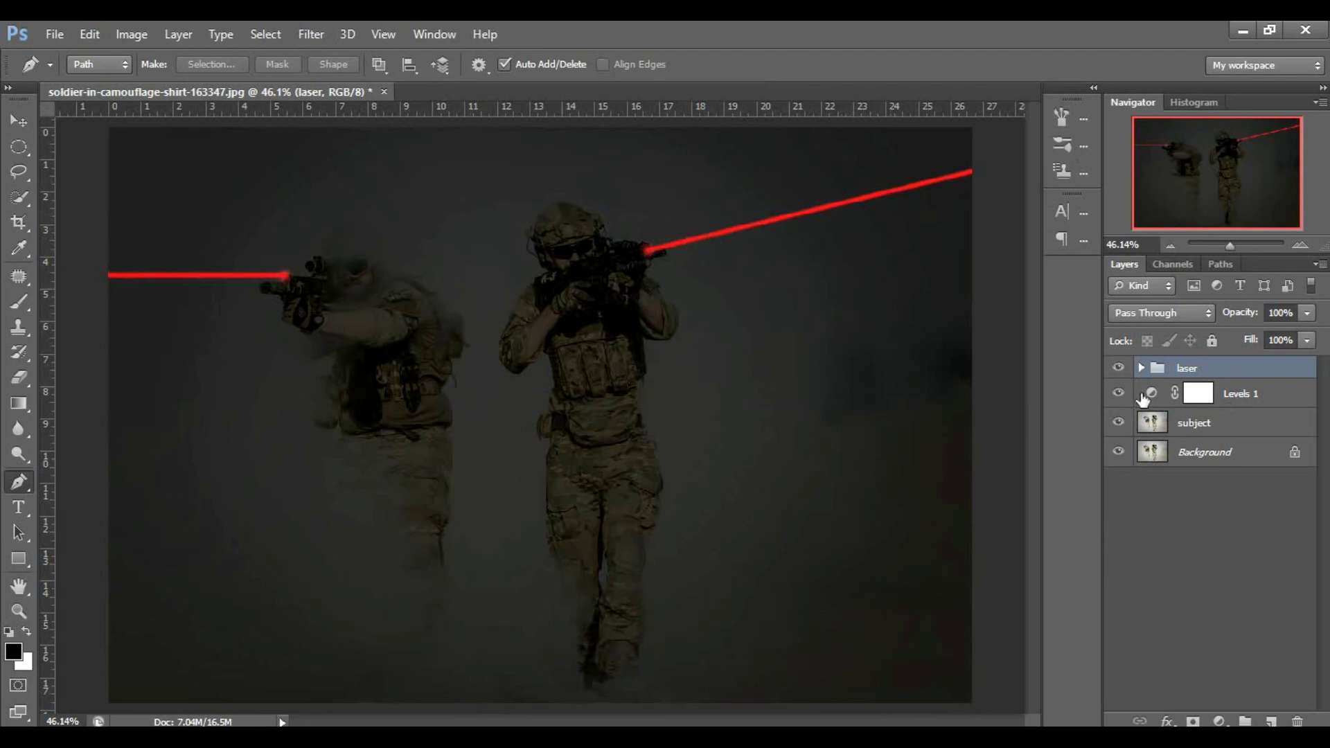
left_click_drag(1259, 321, 1239, 318)
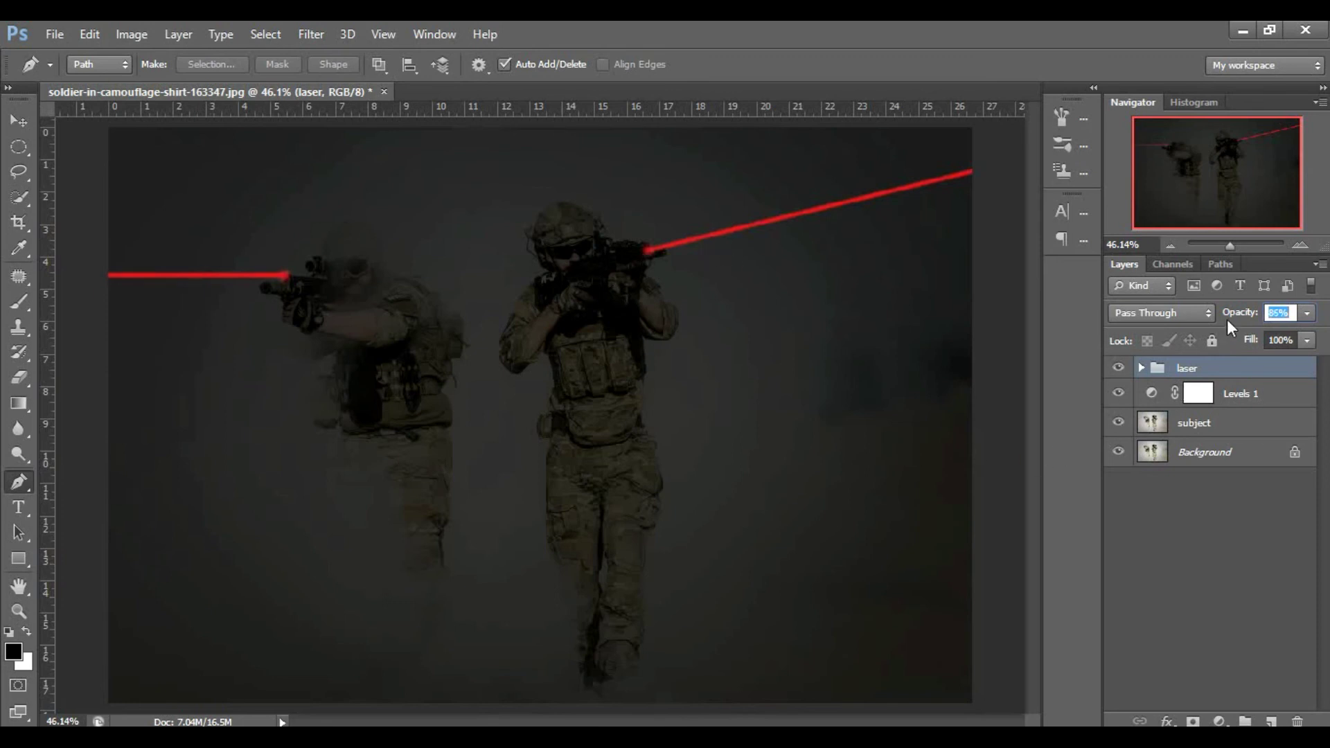
left_click(1248, 522)
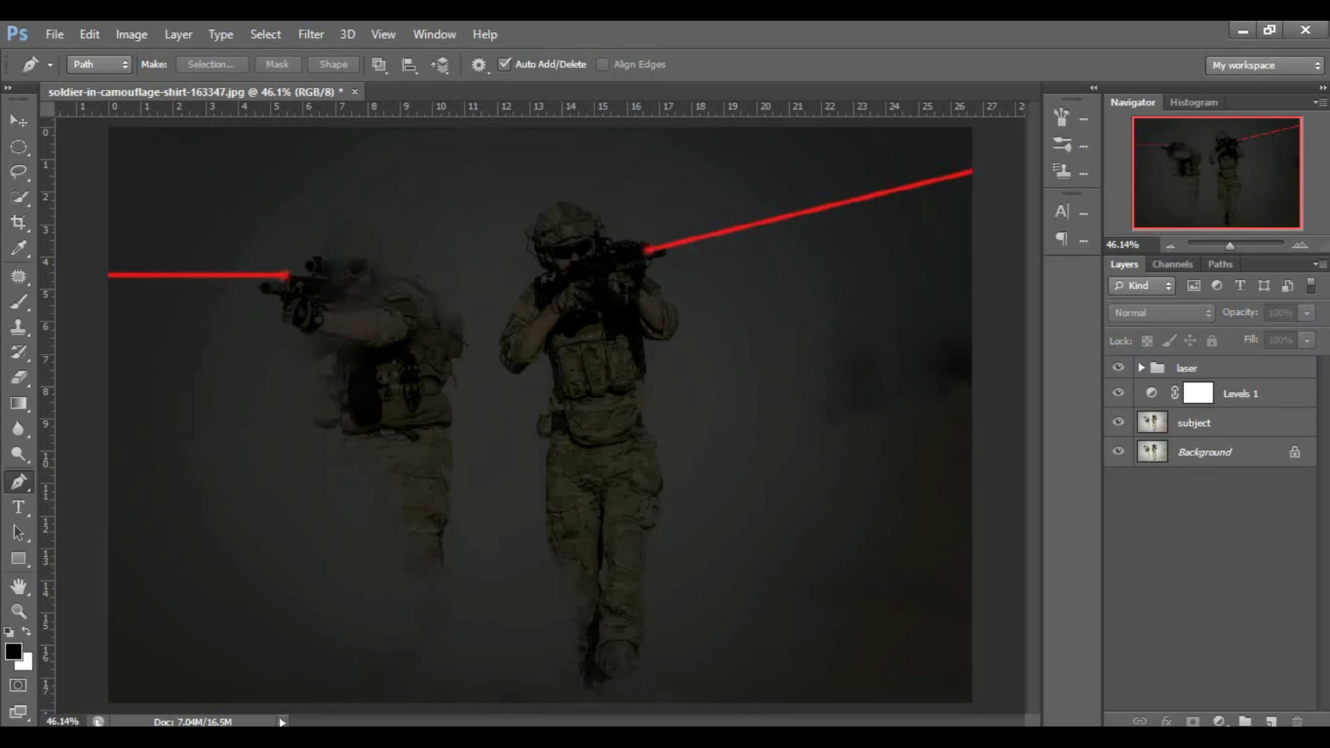
- On a new layer, set up a white brush around 151 px with low flow, about 10%
left_click(1272, 720)
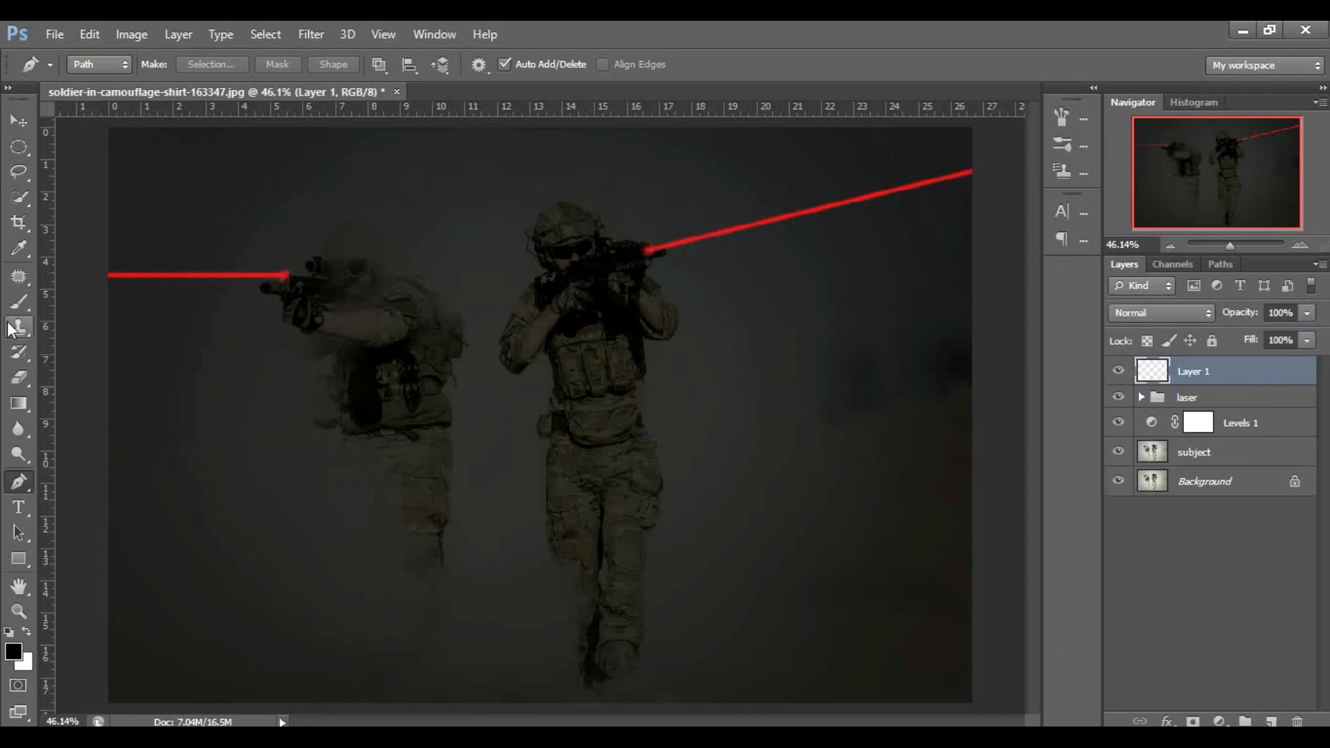
left_click(19, 304)
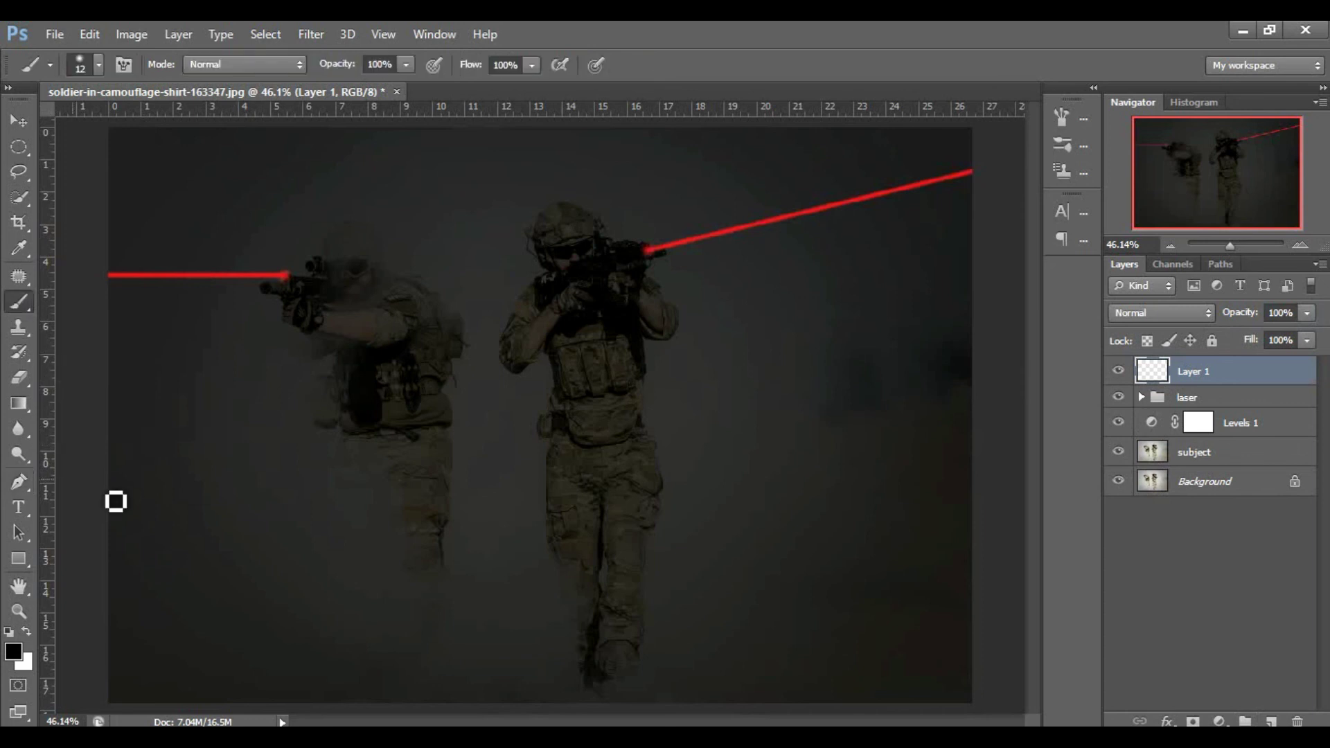
left_click_drag(238, 490, 332, 516)
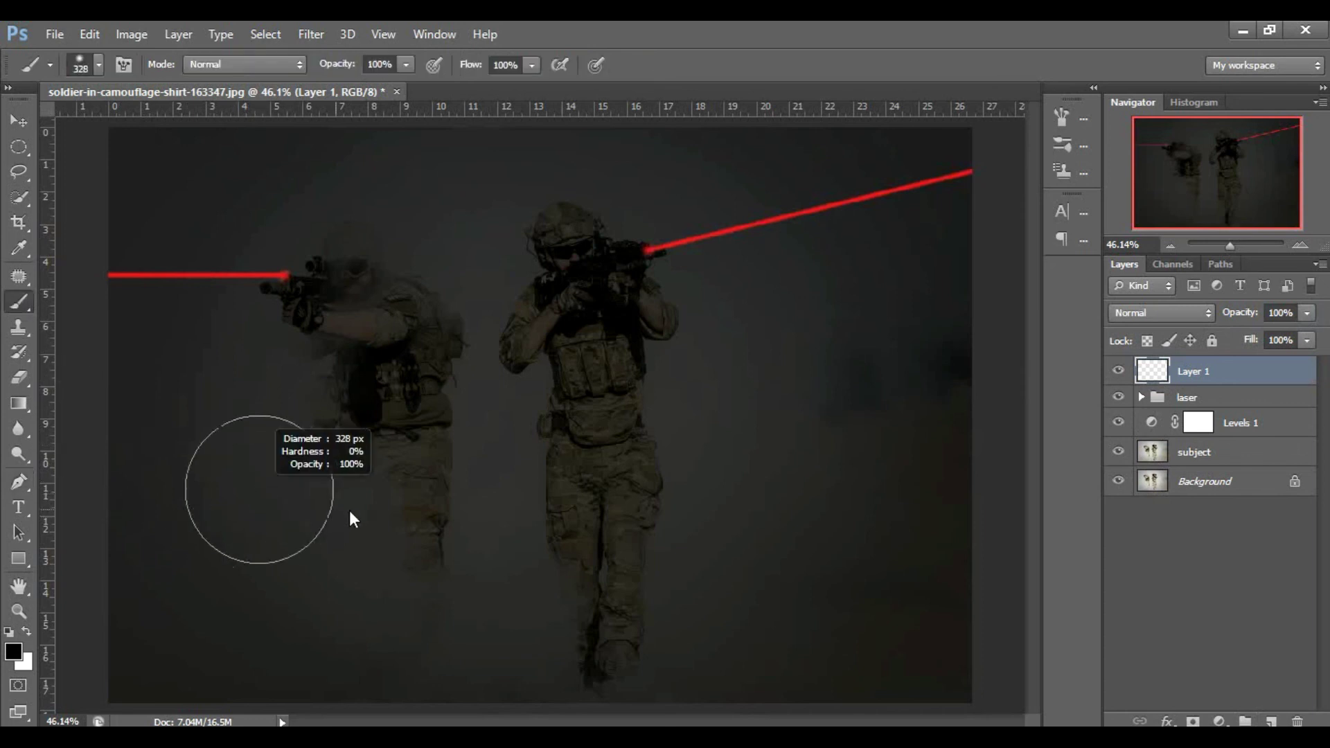
left_click(27, 631)
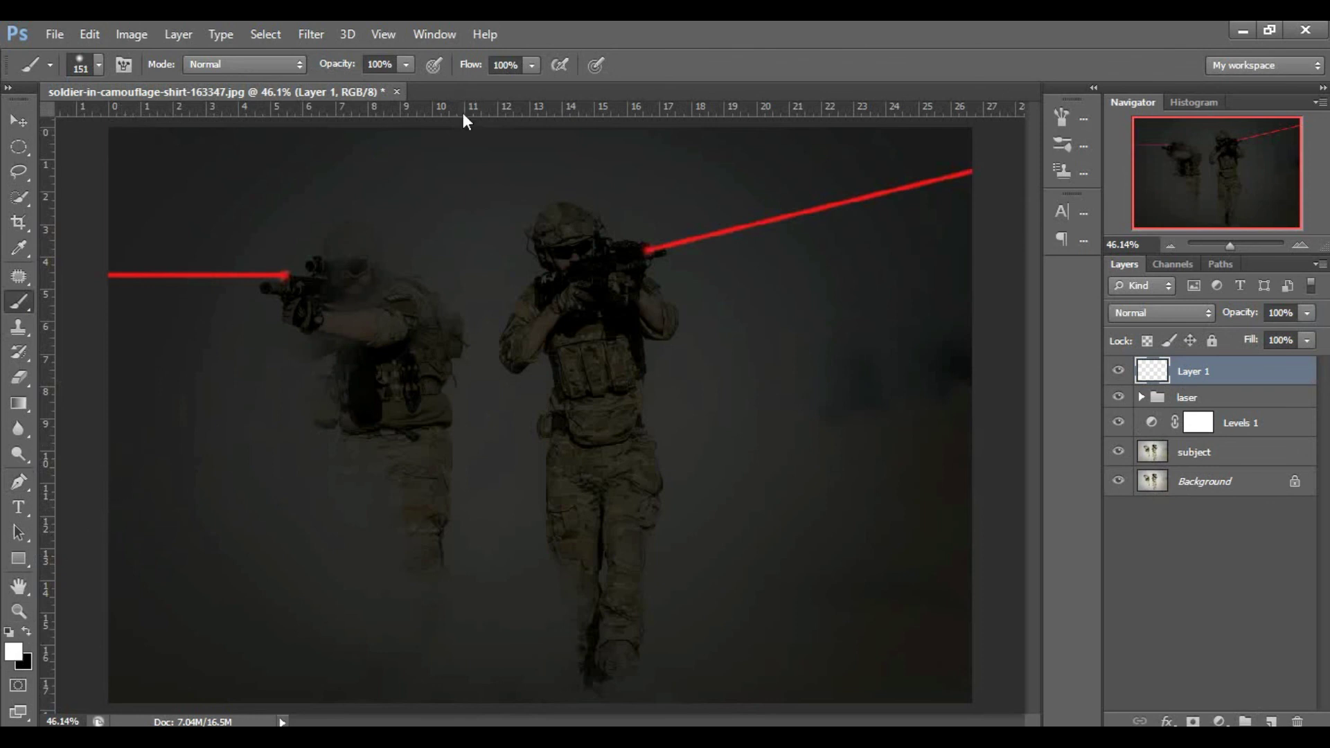
left_click_drag(478, 69, 467, 67)
left_click(496, 65)
left_click_drag(466, 71, 470, 72)
- With a much larger brush, paint soft white fog across the lower and middle photo
key("bracketright")
key("bracketright")
key("bracketright")
left_click_drag(207, 588, 866, 589)
left_click_drag(866, 519, 381, 519)
left_click_drag(173, 485, 728, 554)
left_click_drag(831, 415, 416, 485)
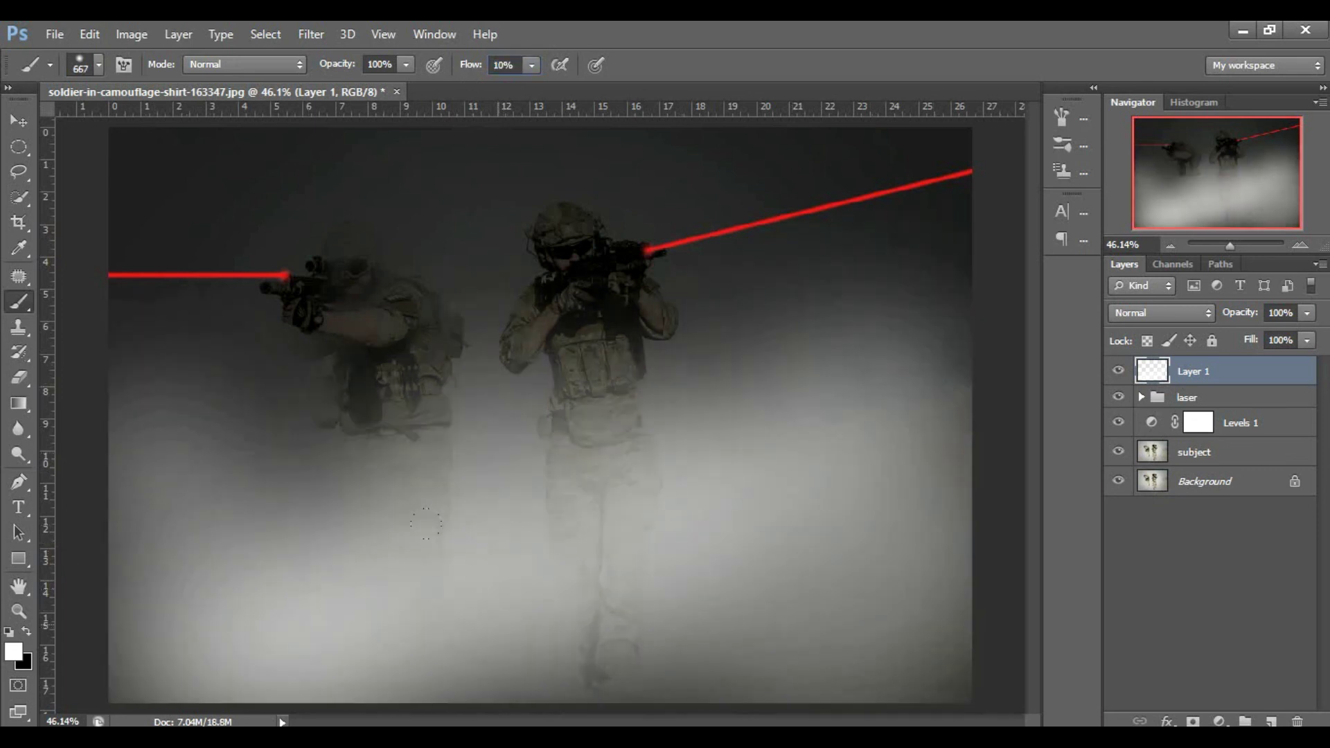
left_click_drag(485, 623, 692, 624)
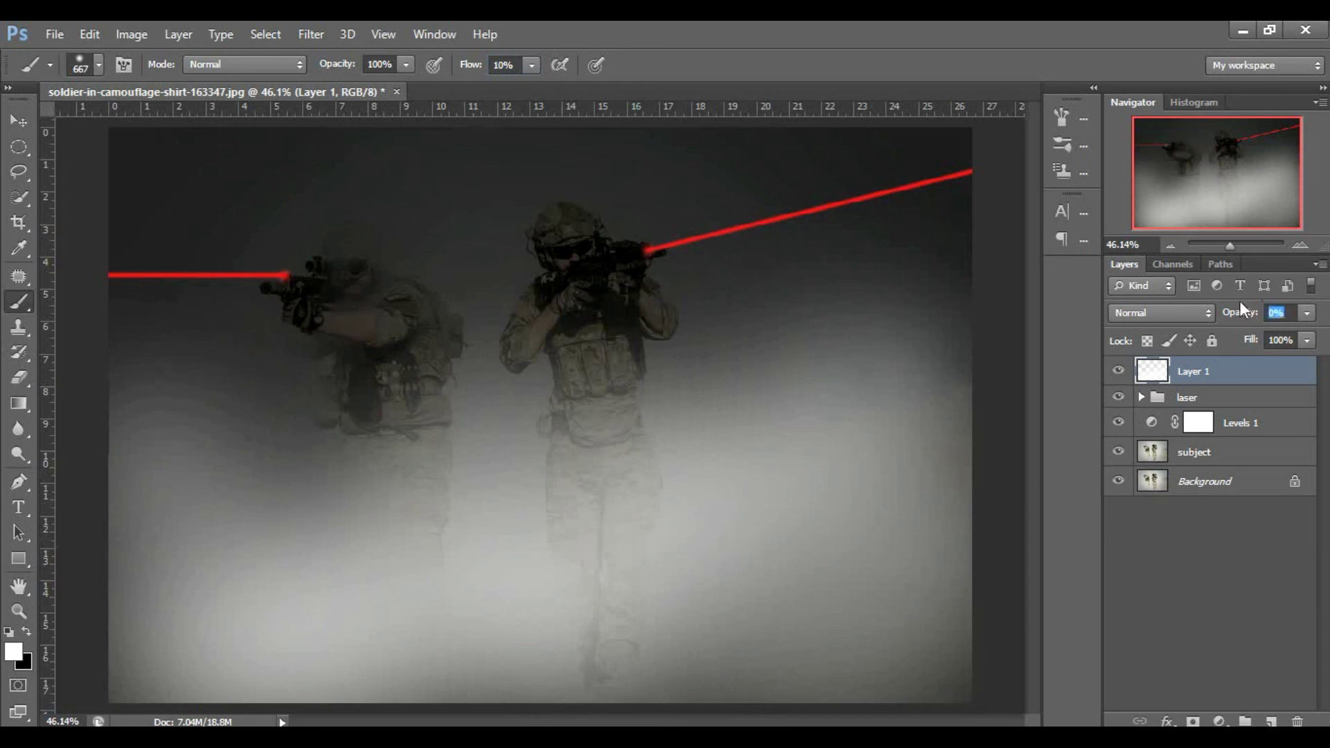
- Set the fog layer opacity to 24% and toggle its visibility to compare
key("Return")
left_click_drag(1240, 322, 1241, 322)
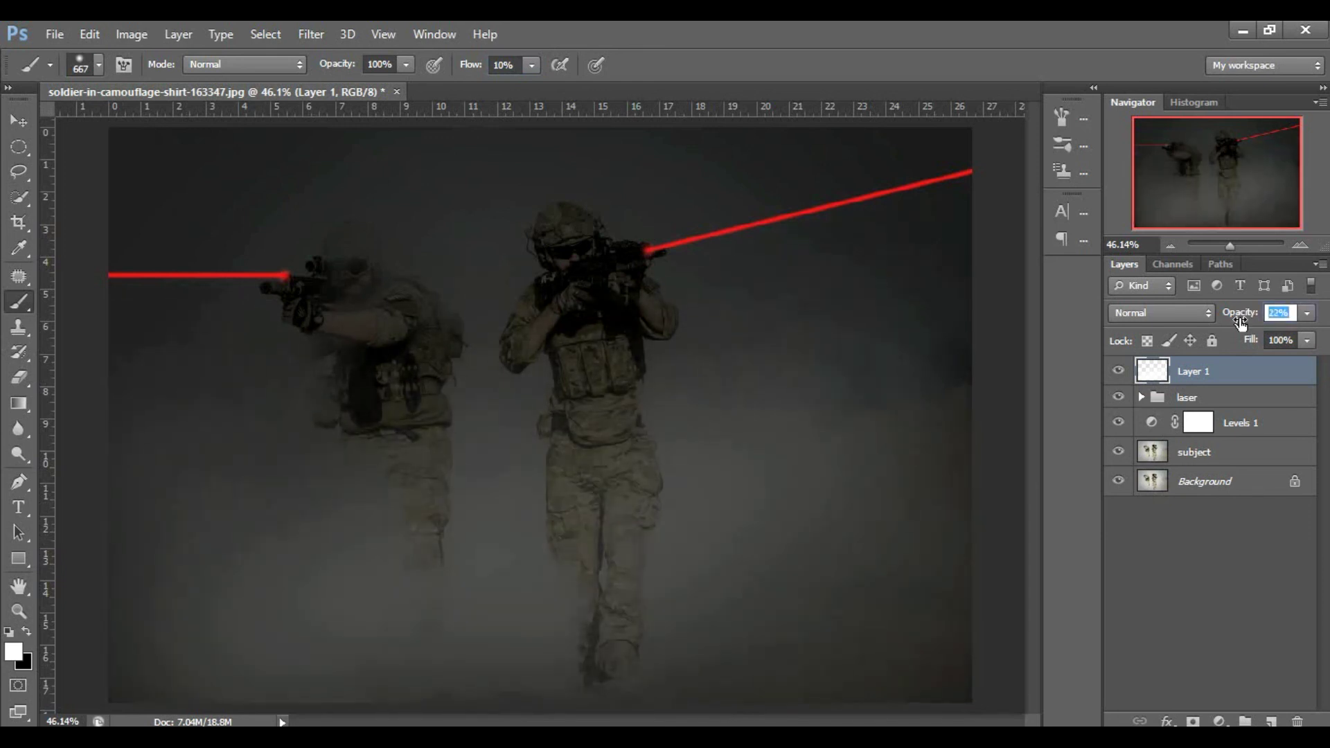
key("Return")
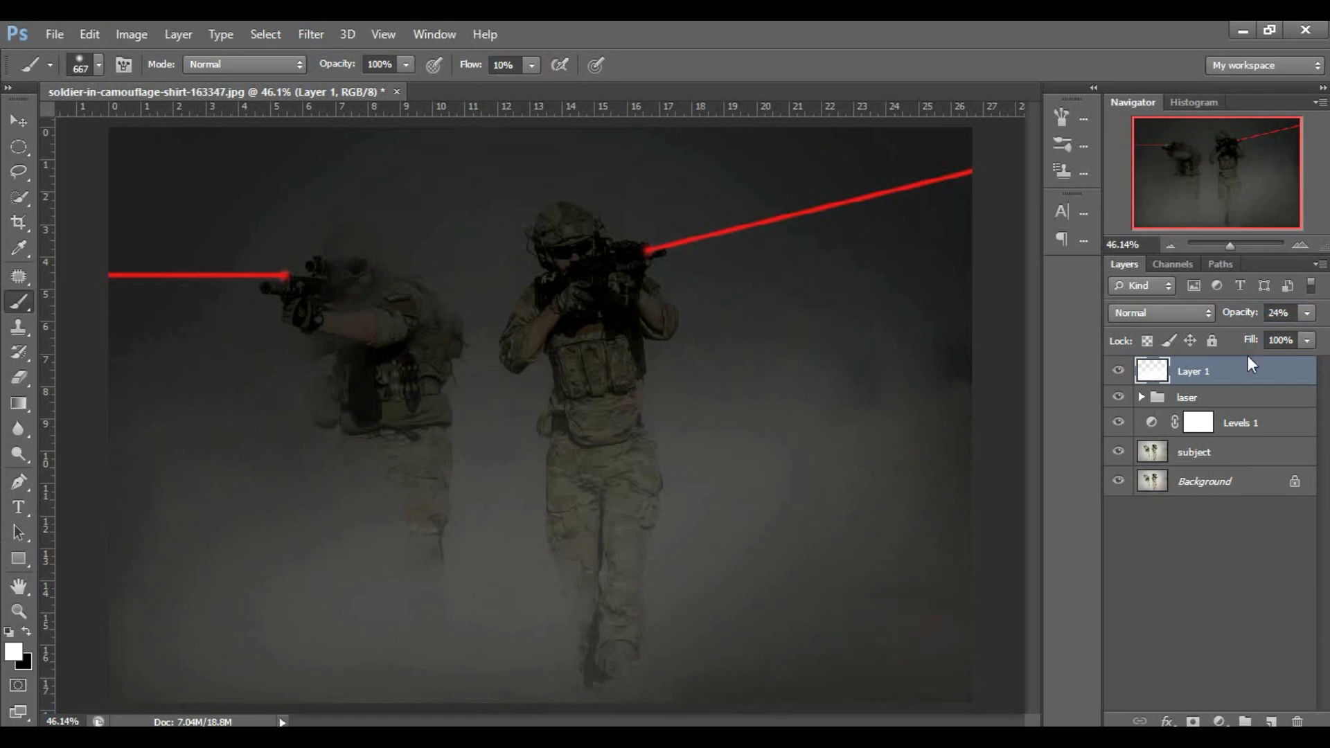
left_click(1118, 373)
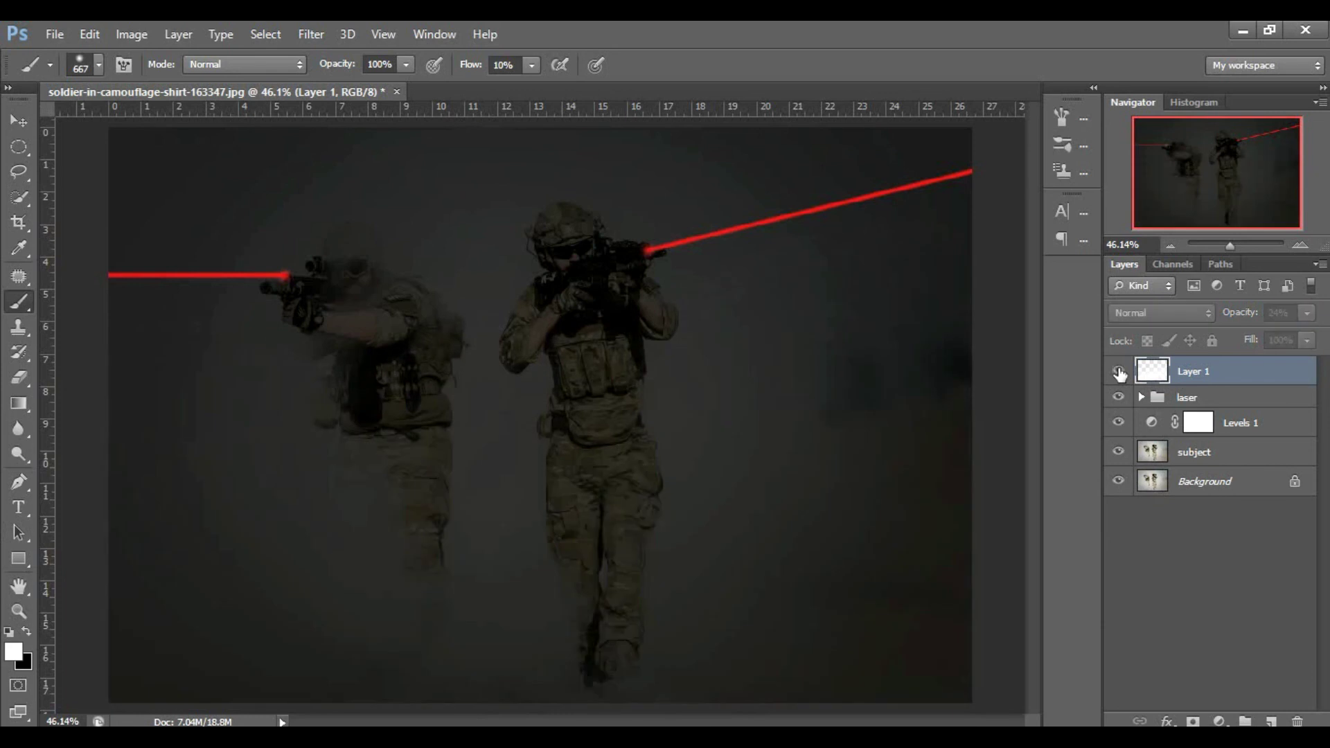
left_click(1118, 373)
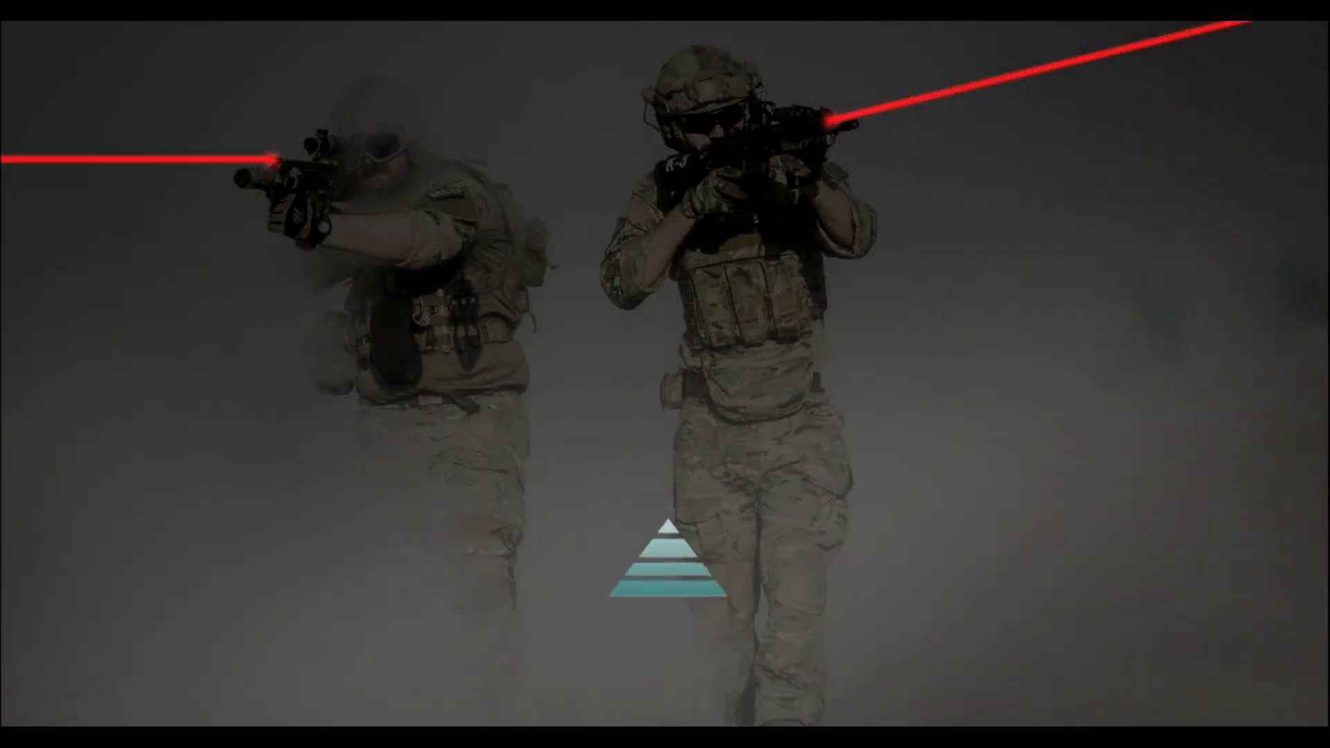